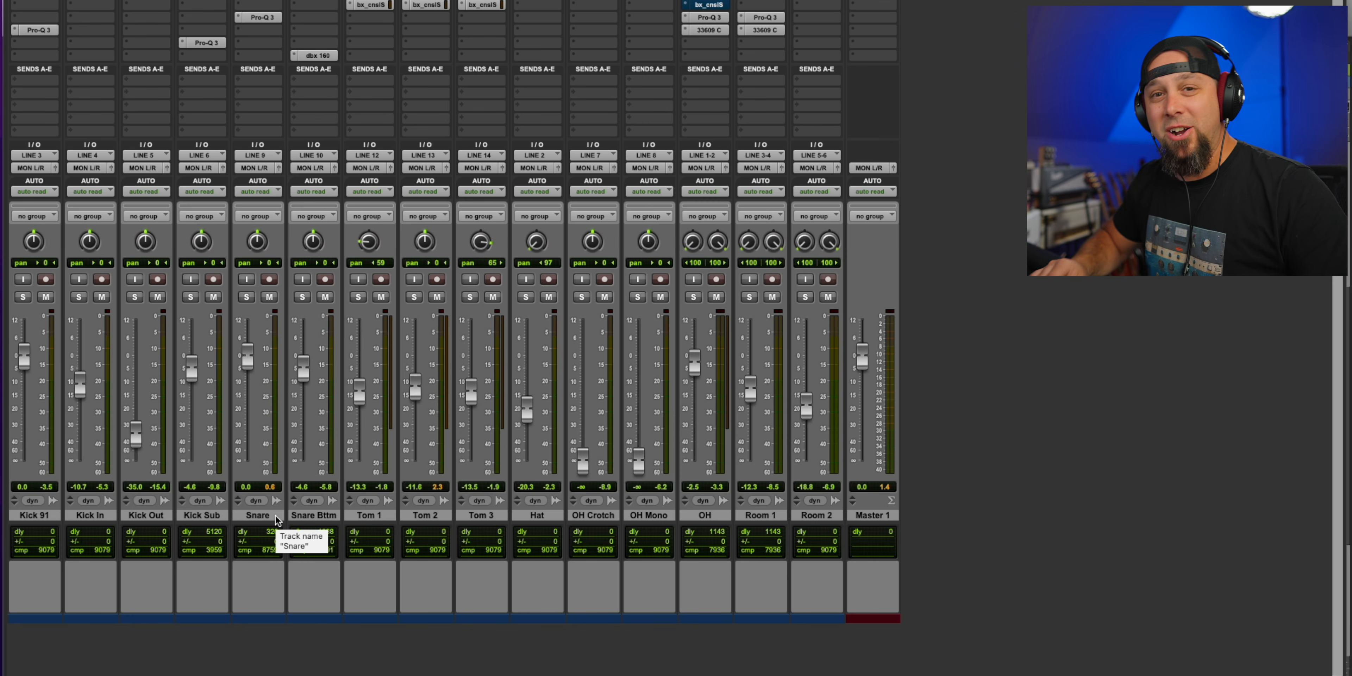
- Stop playback and duplicate the Snare track once with all its playlists, automation, inserts and sends, placed right after the original
key("space")
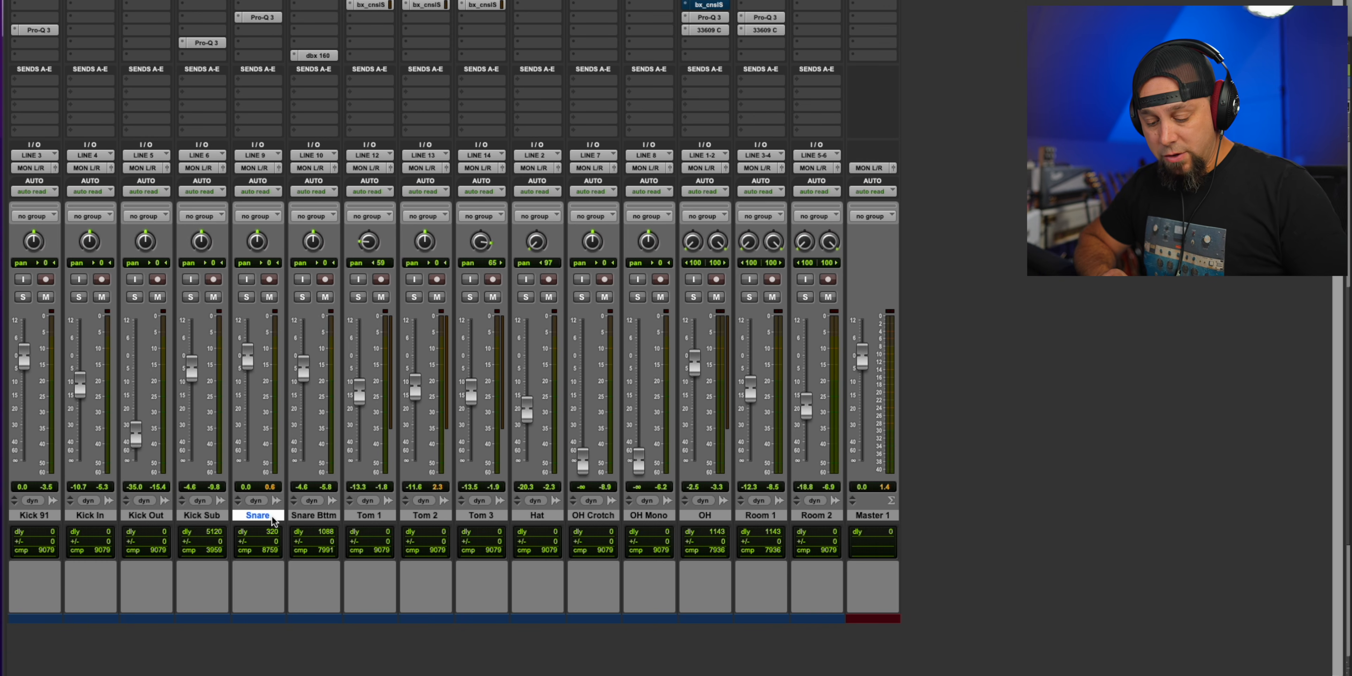
key("alt+shift+d")
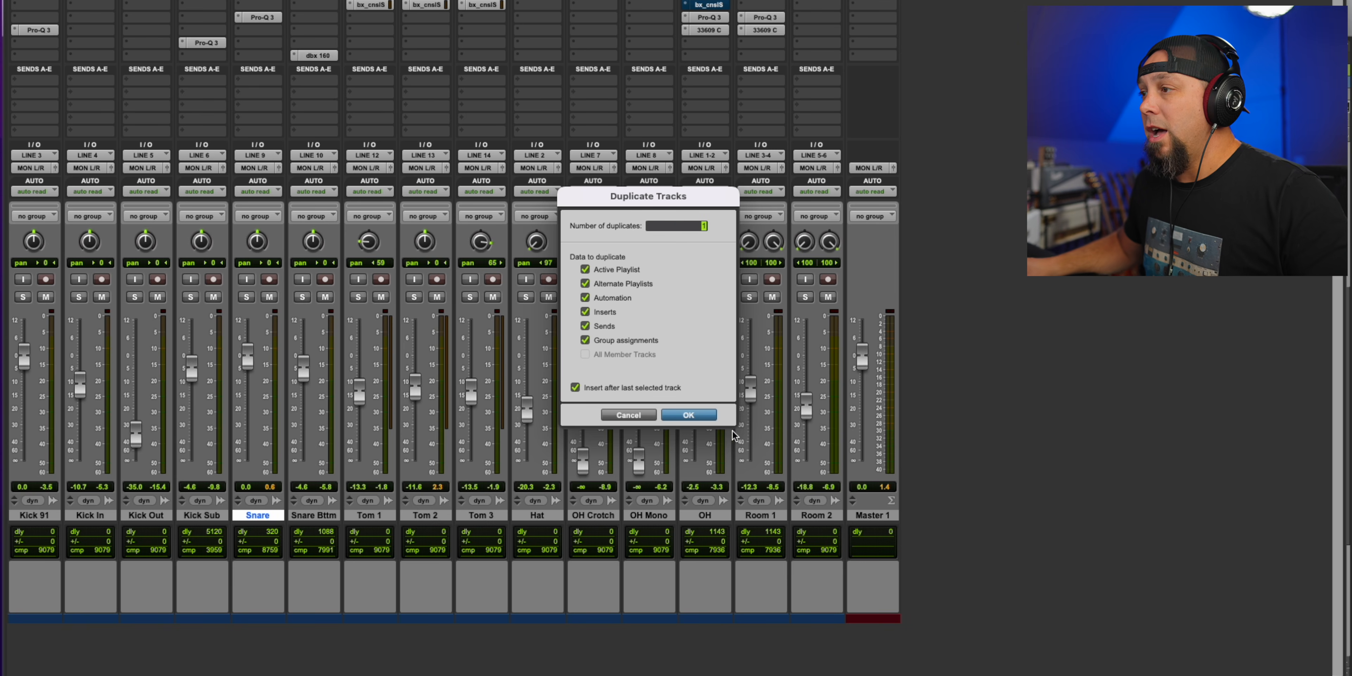
left_click(695, 416)
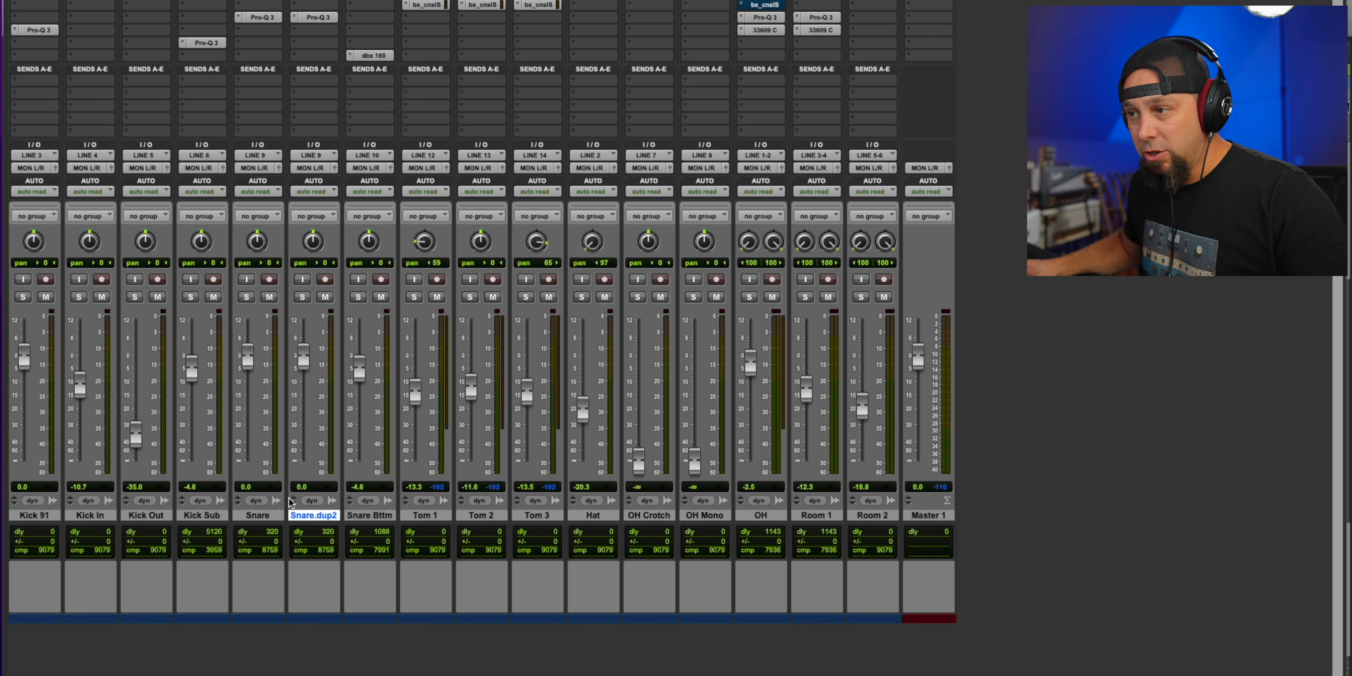
- Insert the mono FabFilter Pro-C 2 compressor below the Pro-Q 3 on Snare.dup2 and move its window clear of the track
left_click(317, 35)
mouse_move(317, 32)
mouse_move(469, 47)
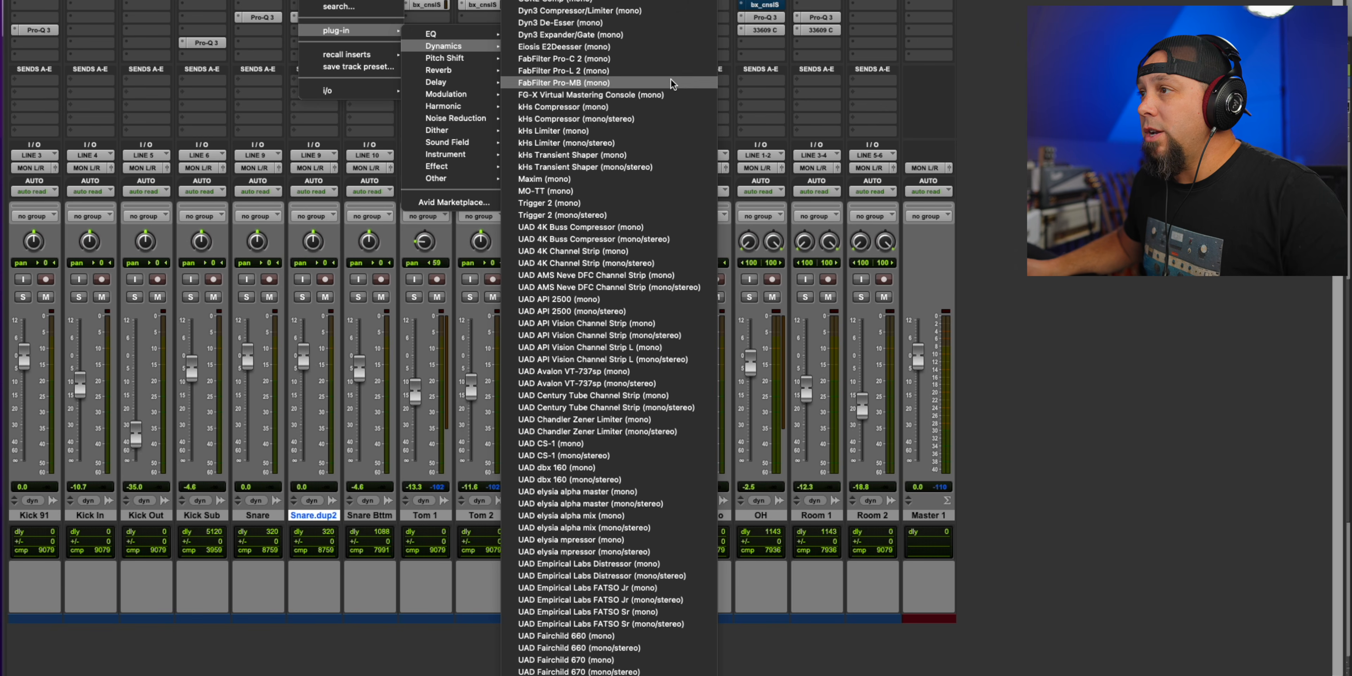
left_click(667, 58)
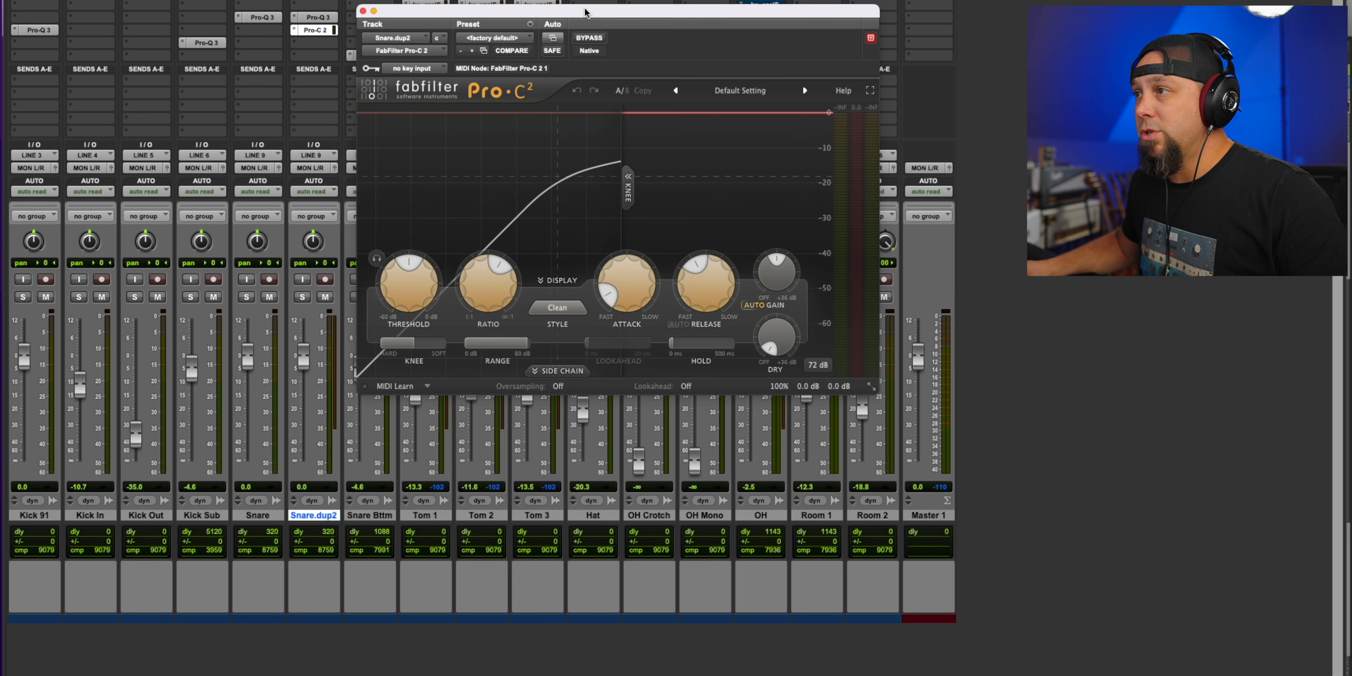
left_click_drag(588, 13, 732, 36)
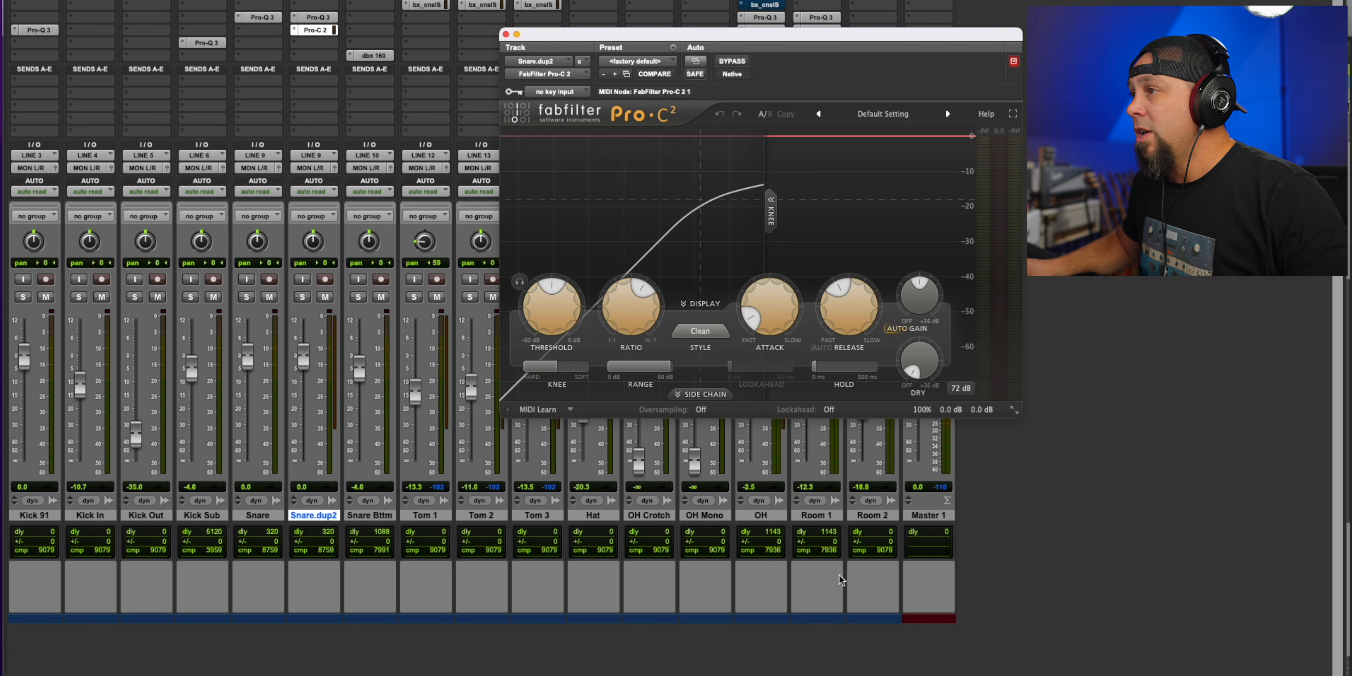
- Set the Pro-C 2 to the Pumping style with a fast release of about 26 ms and a medium attack
left_click(706, 333)
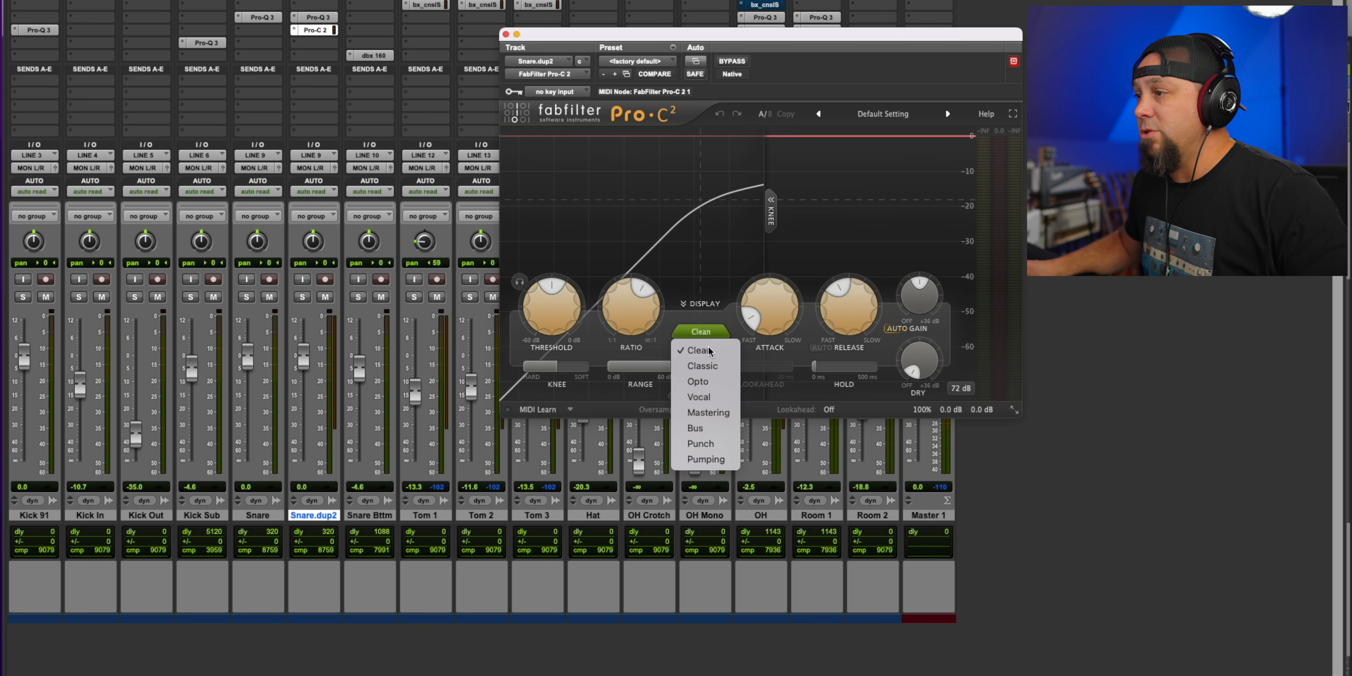
left_click(725, 460)
left_click_drag(847, 347, 847, 364)
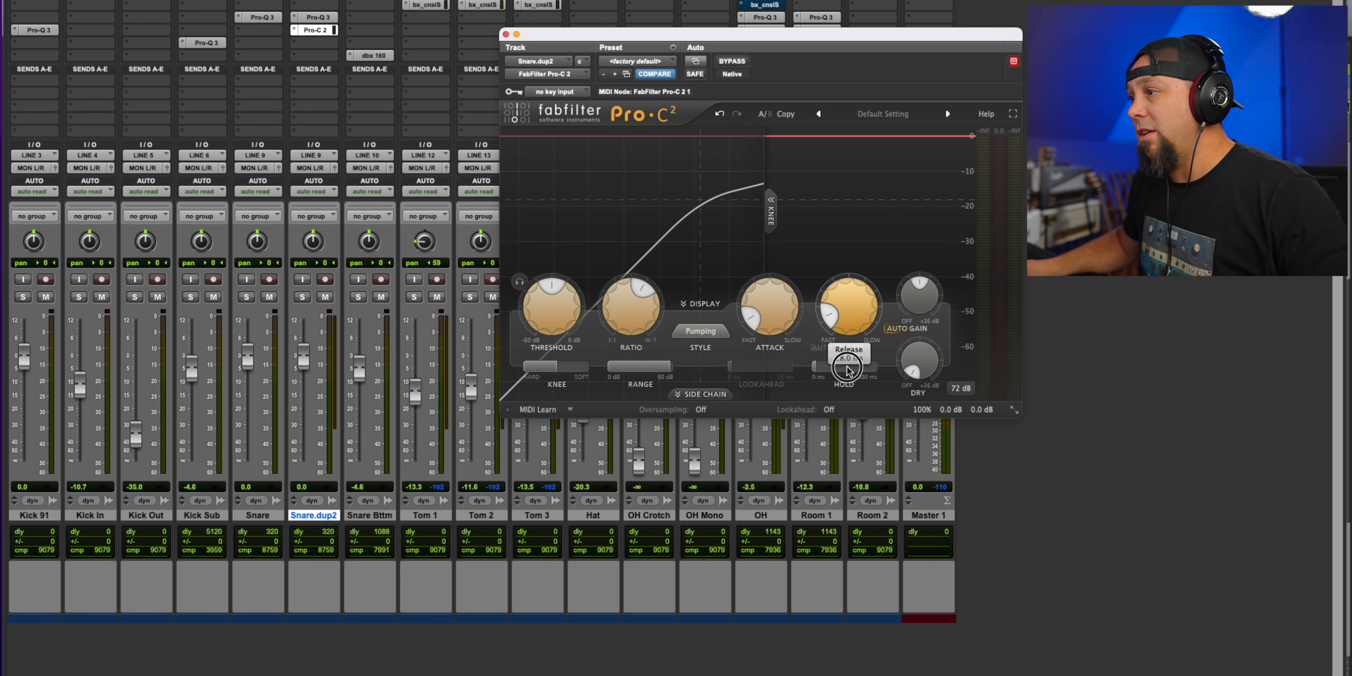
left_click_drag(769, 310, 788, 243)
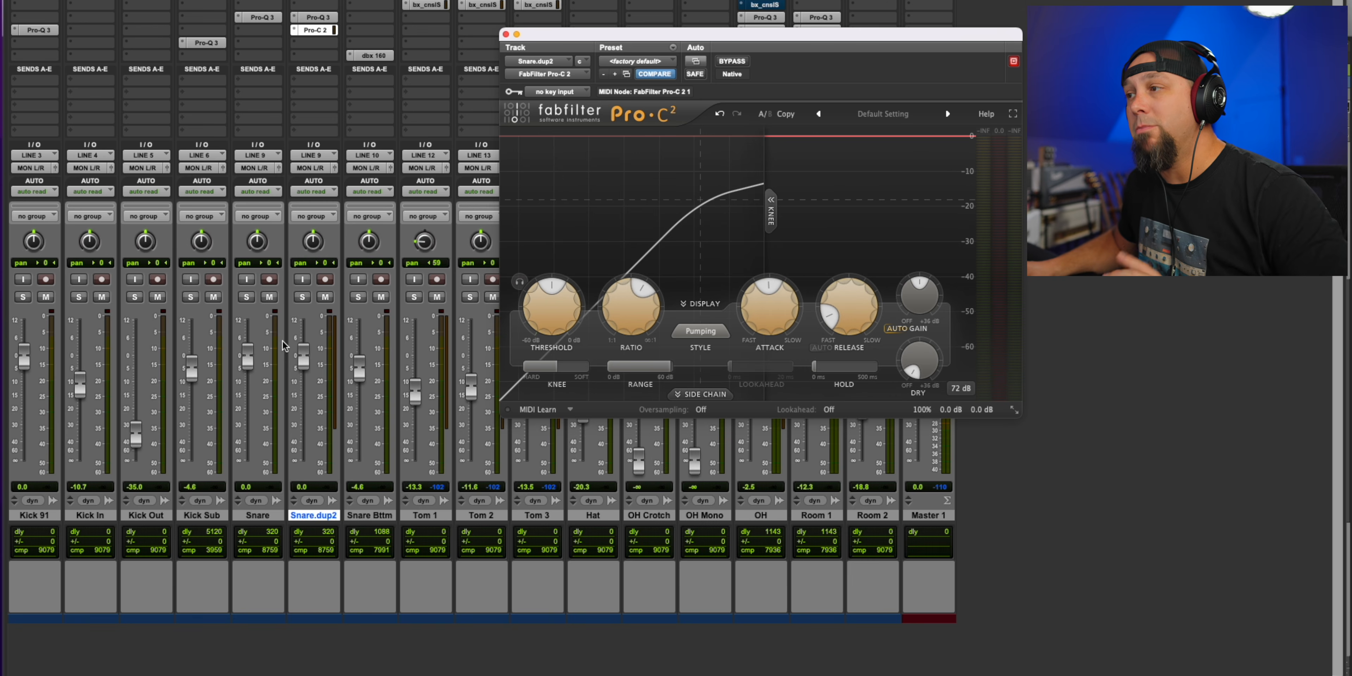
- During playback, lower the compressor's threshold to about -26.6 dB and shorten its release to near the fastest setting
key("space")
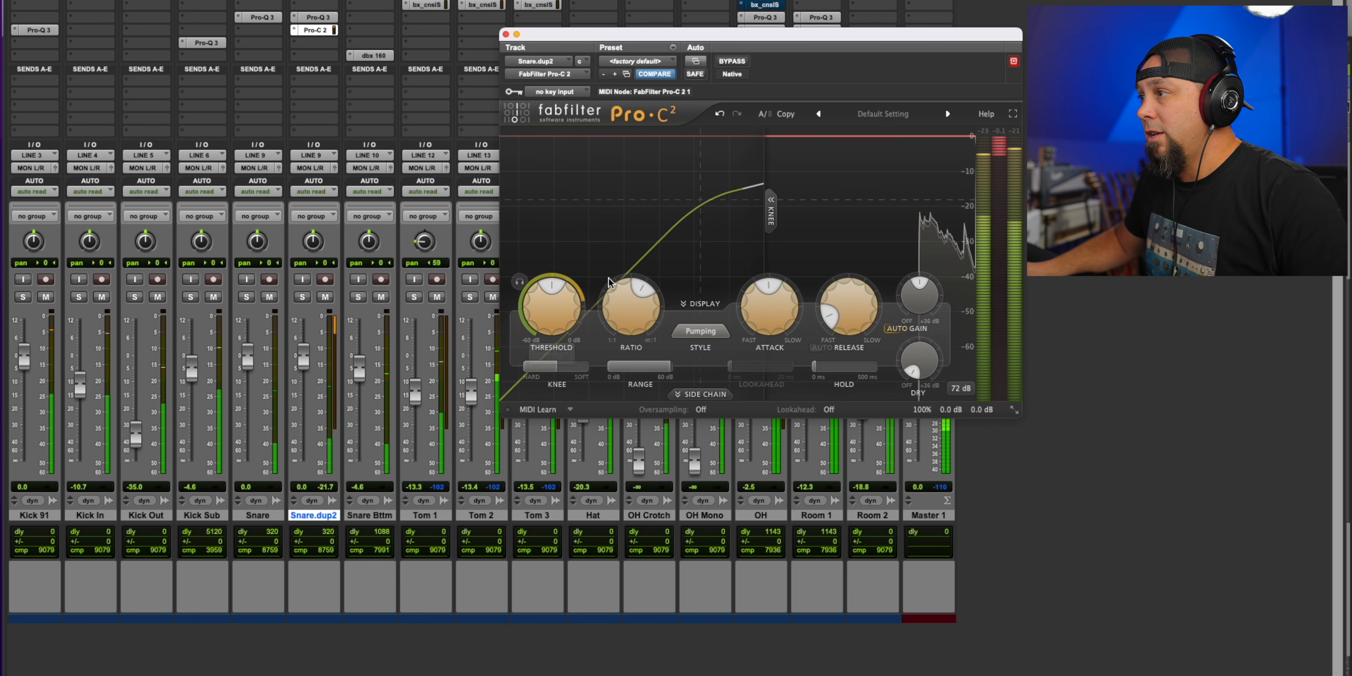
mouse_move(563, 318)
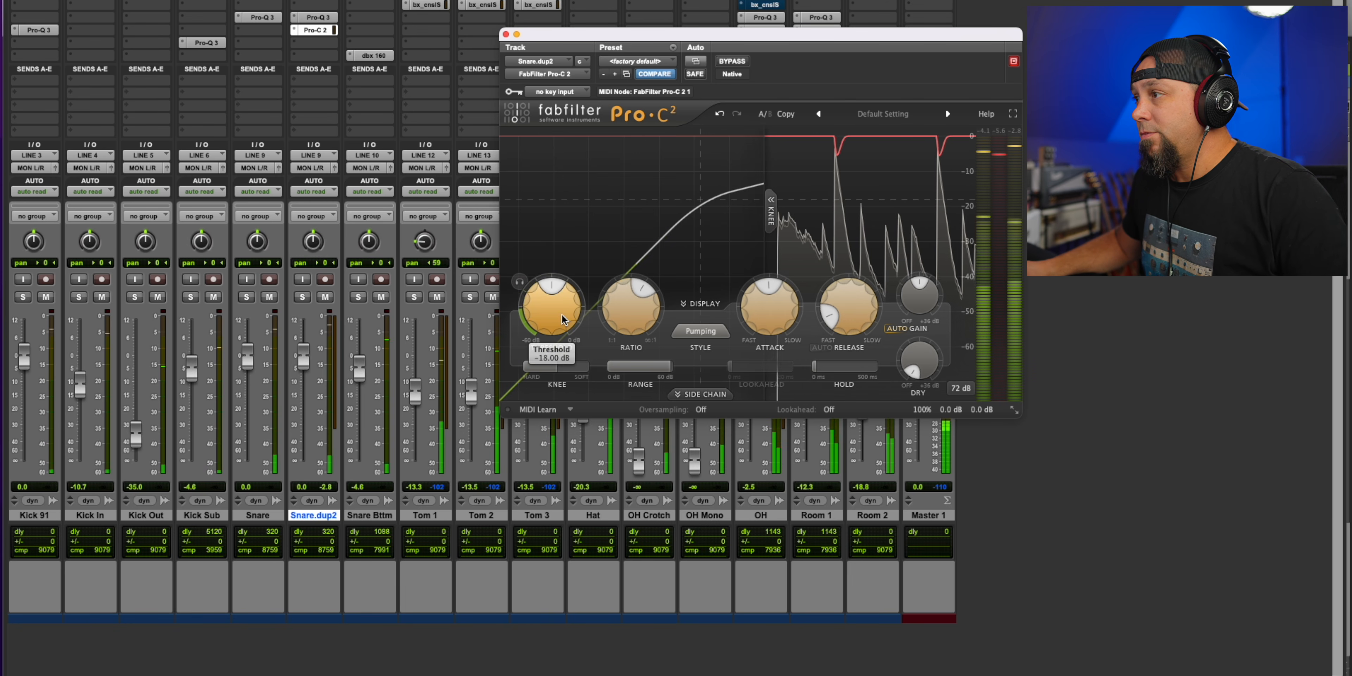
left_click_drag(563, 319, 561, 358)
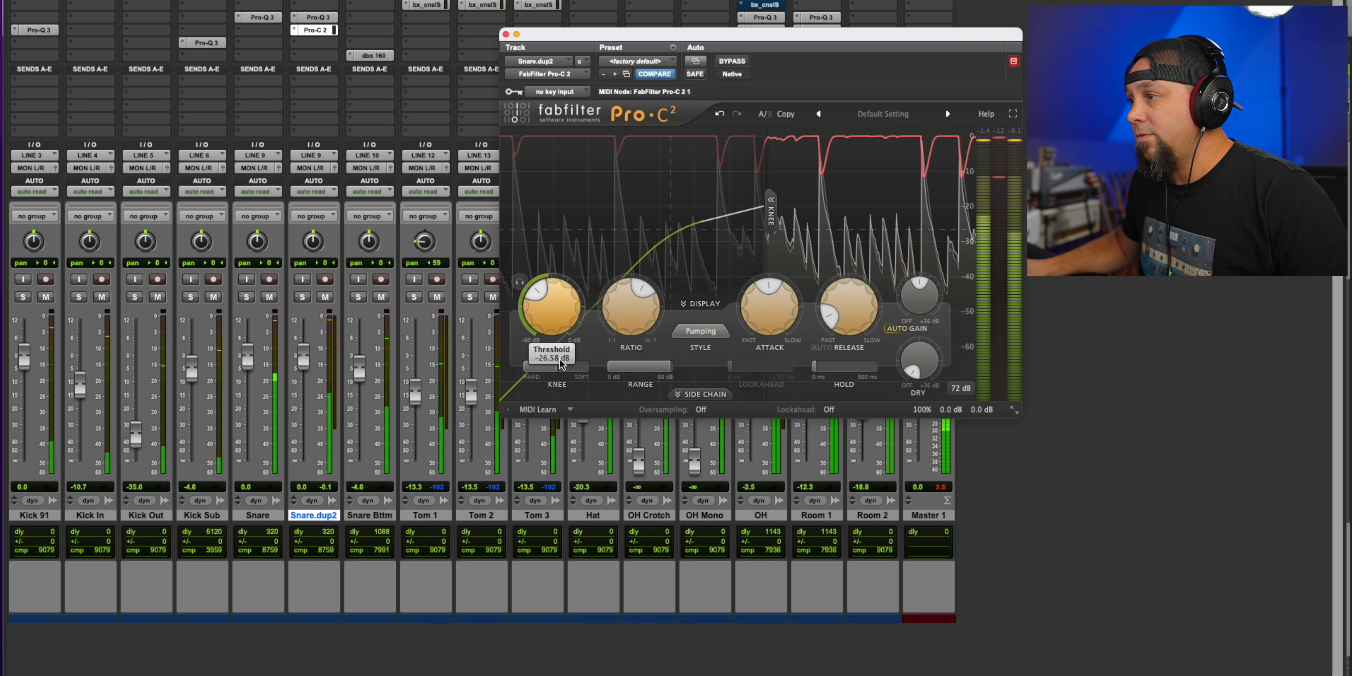
left_click(848, 315)
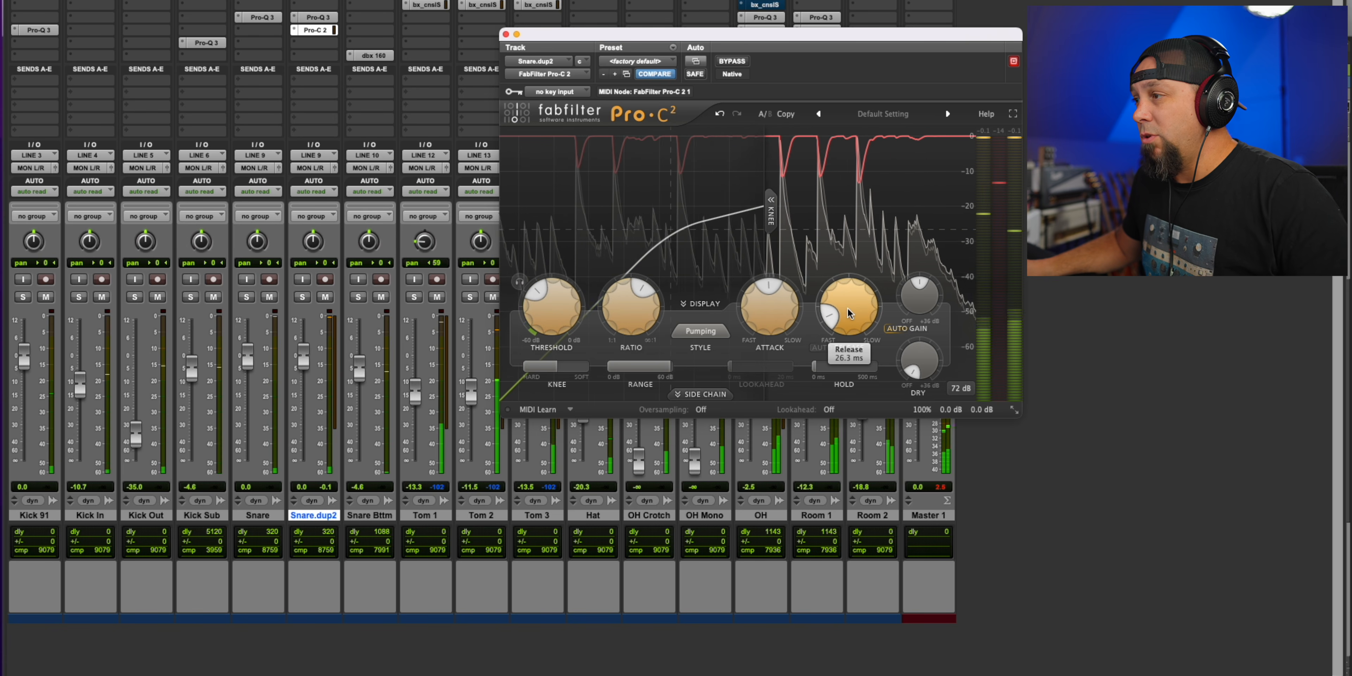
left_click_drag(848, 315, 846, 340)
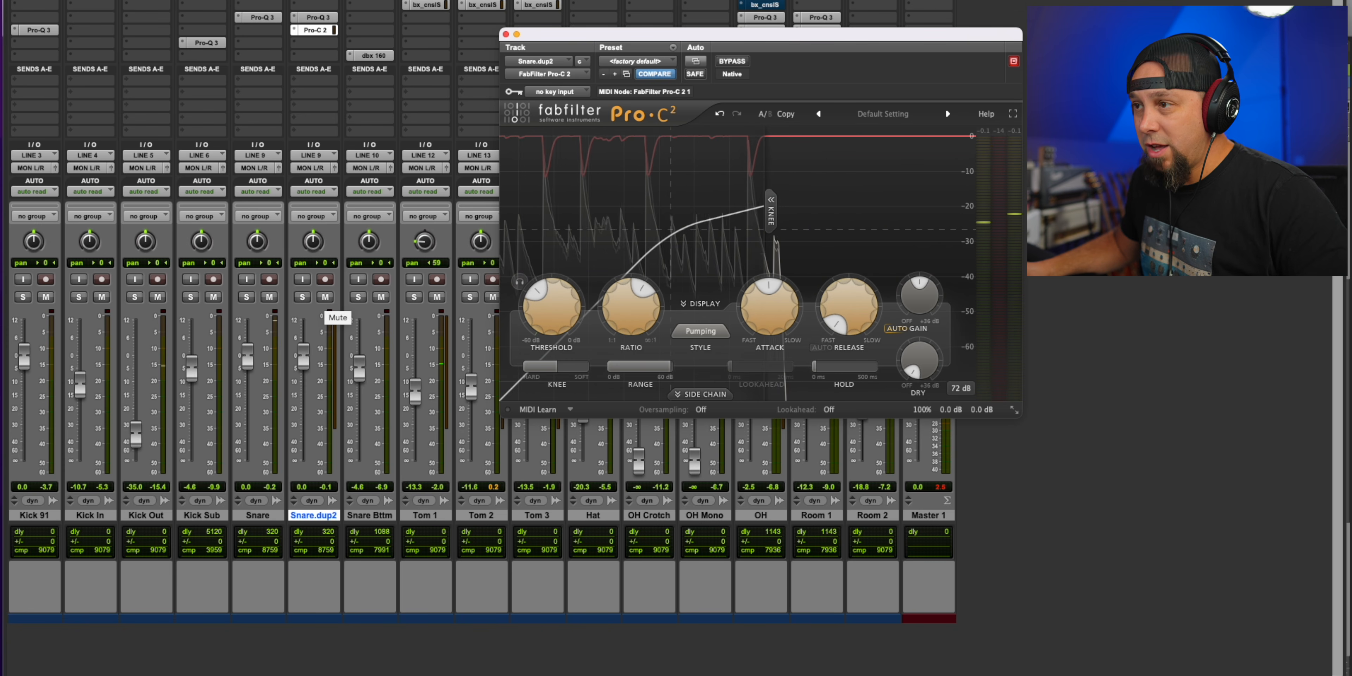
- Compare the mix with Snare.dup2 muted and unmuted, and lower both the Snare and Snare.dup2 faders to -3.3 dB
left_click(325, 298)
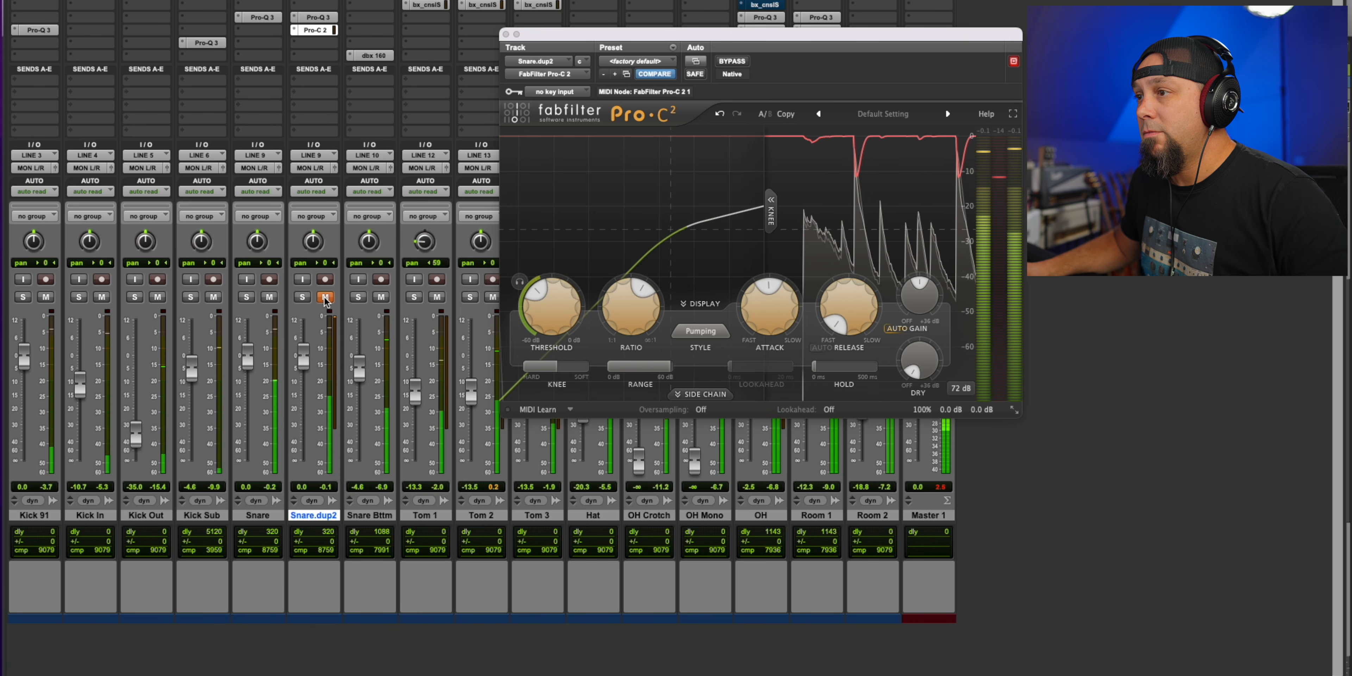
left_click(325, 298)
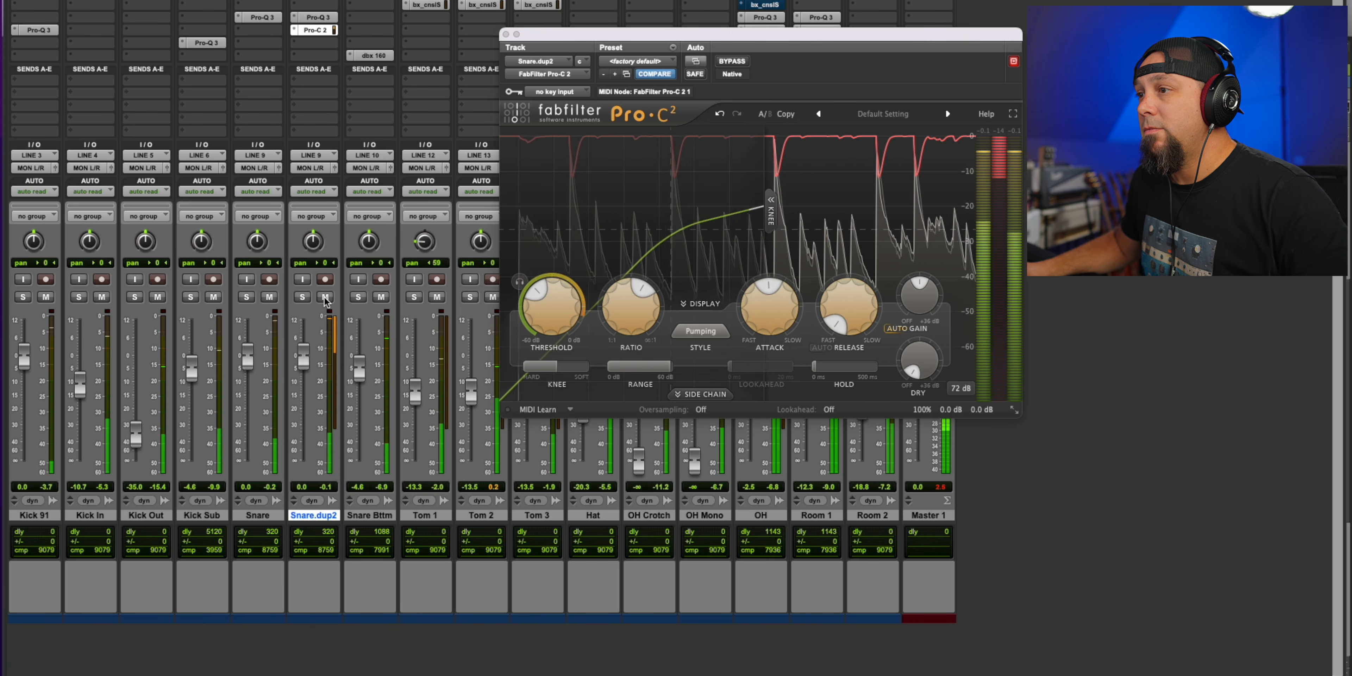
left_click_drag(248, 358, 301, 367)
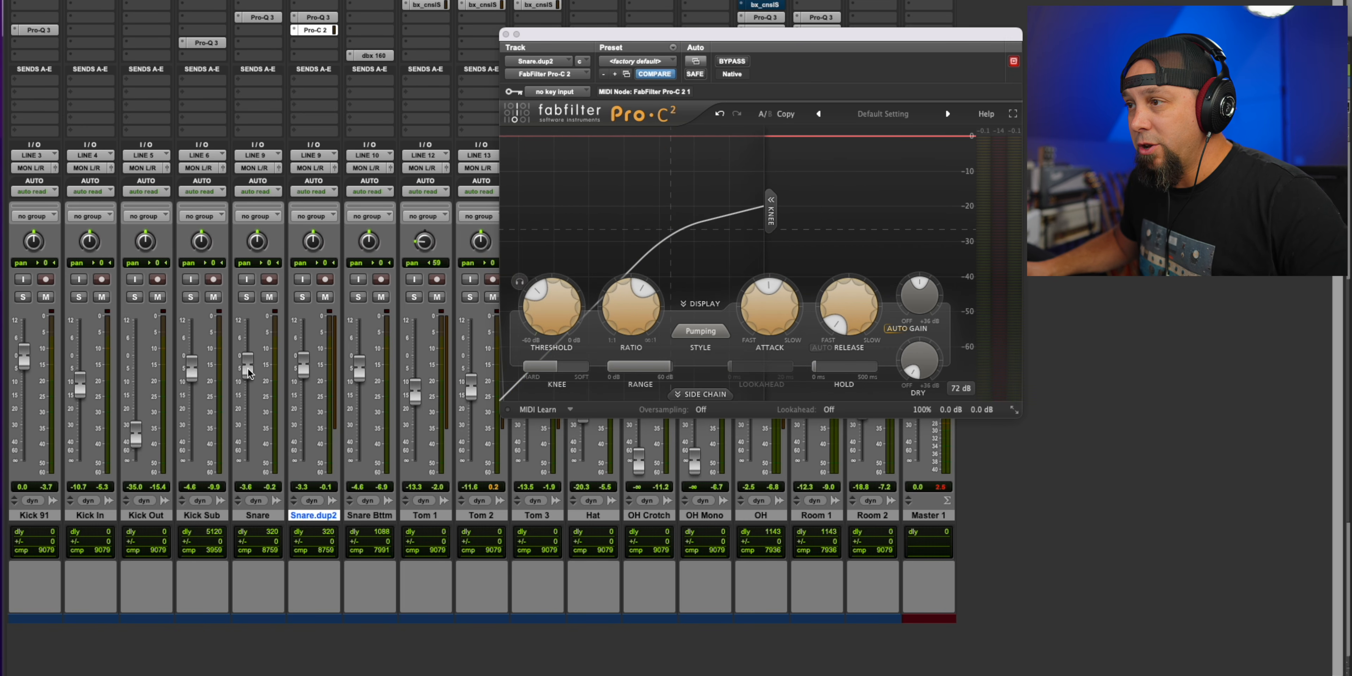
mouse_move(306, 365)
left_mouse_down()
mouse_move(252, 370)
mouse_move(303, 368)
left_mouse_up()
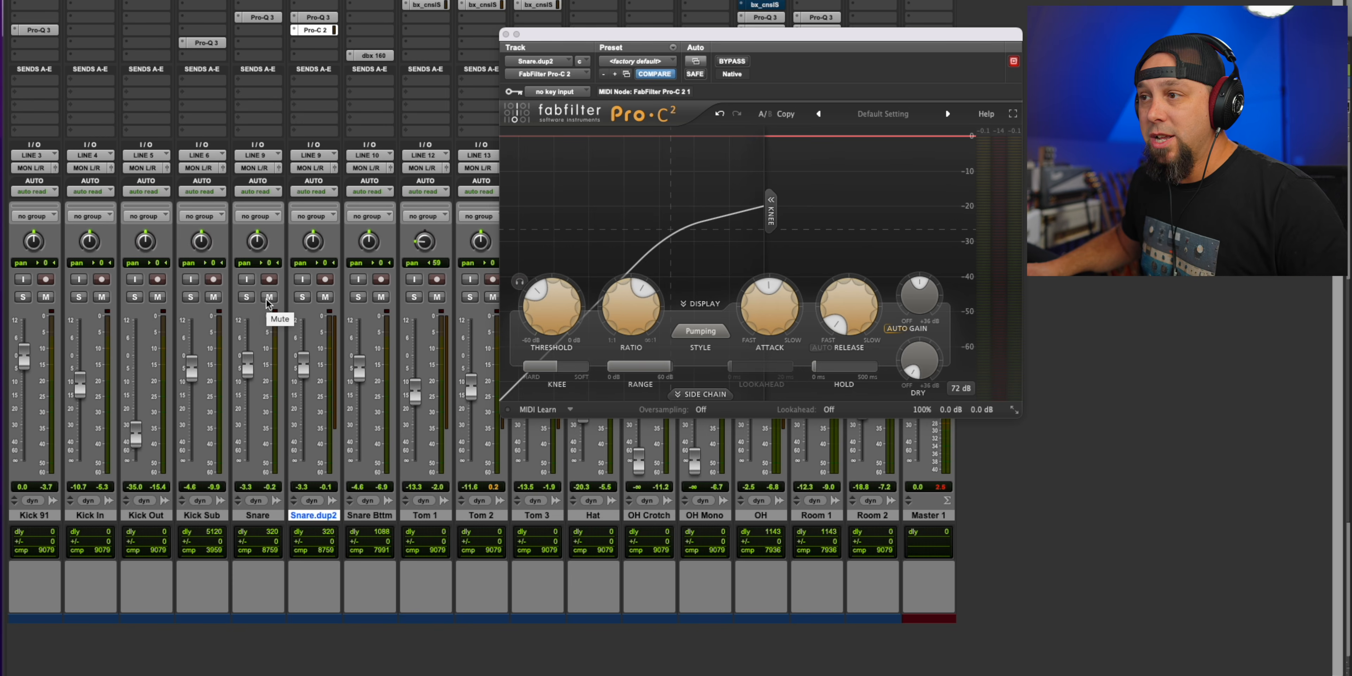
left_click_drag(309, 375, 309, 352)
- Play the drums and fine-tune the Snare.dup2 fader to -3.0 dB
key("space")
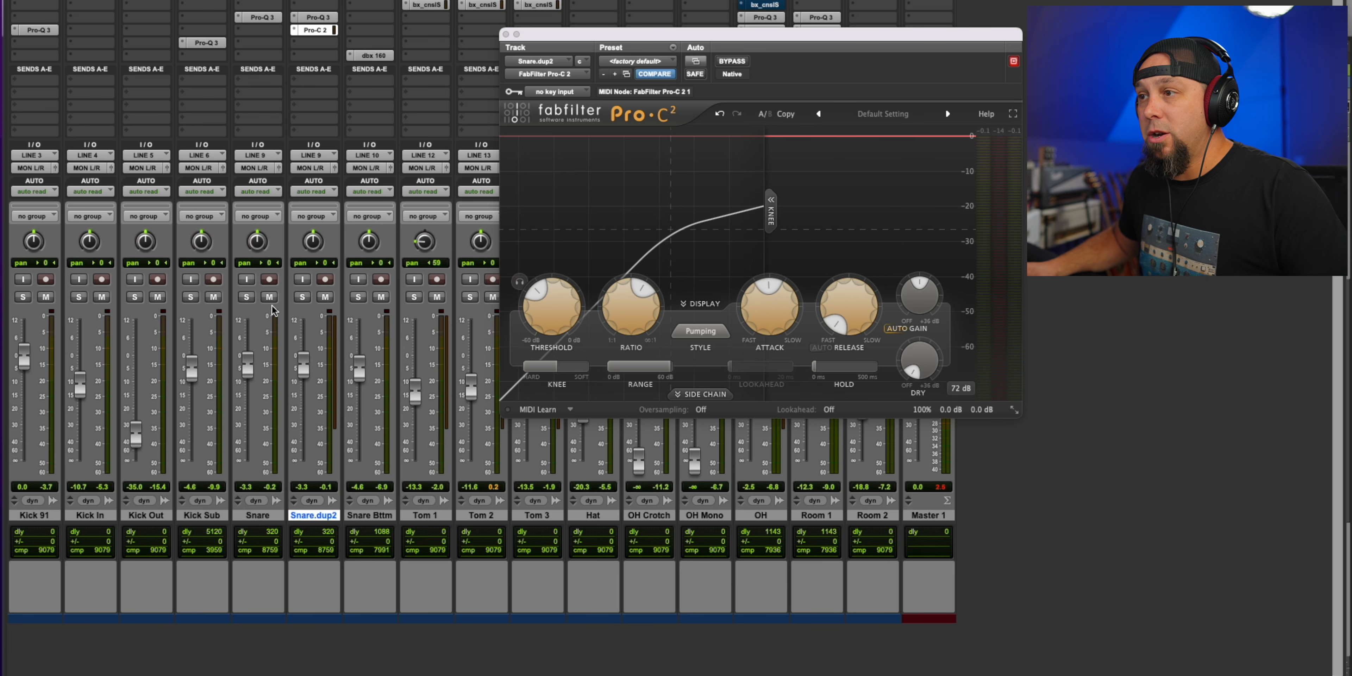
key("space")
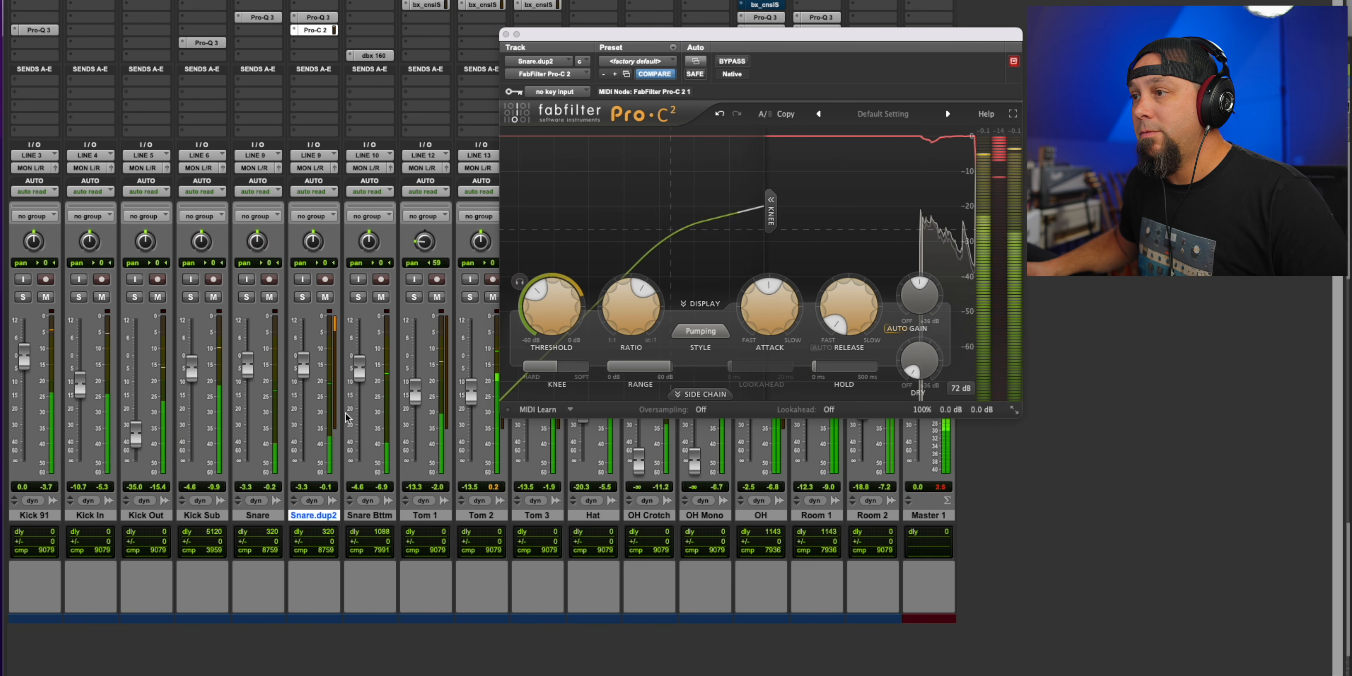
left_click(304, 365)
left_click_drag(303, 364, 303, 361)
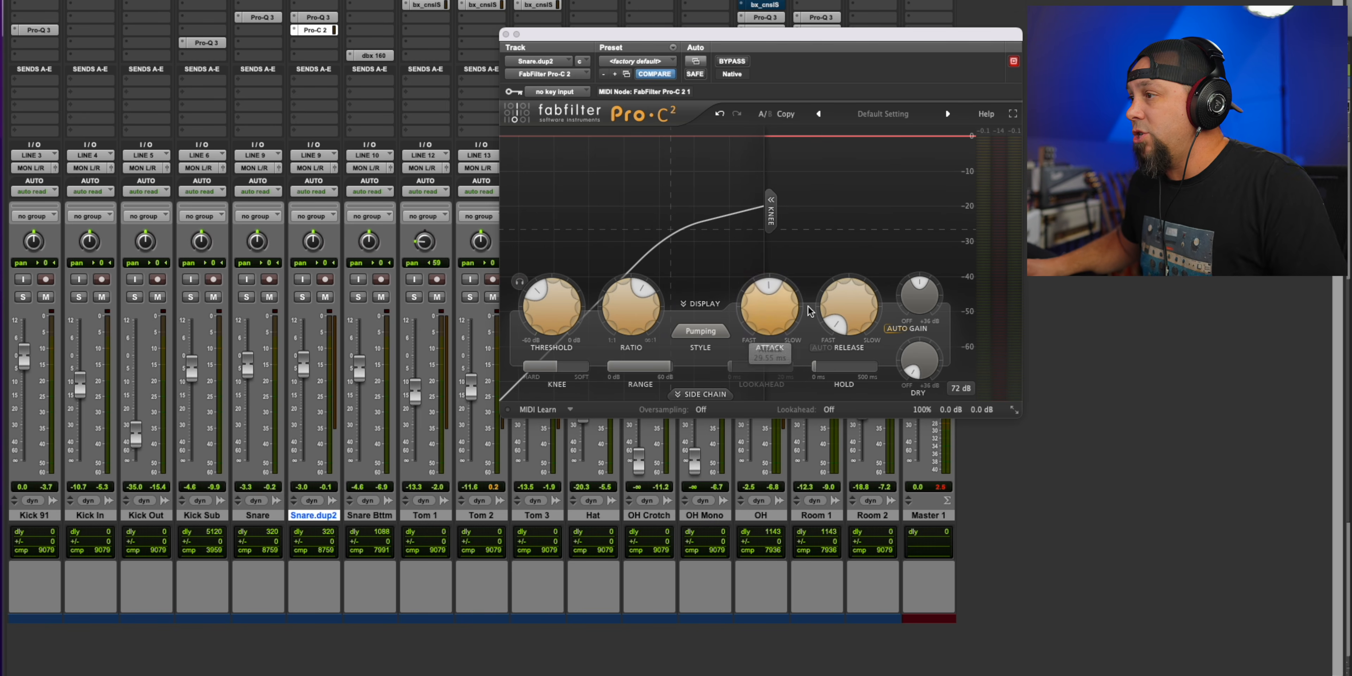
- Set the Snare.dup2 compressor to a 100:1 ratio with the hardest knee and, during playback, a threshold of about -35 dB
left_click_drag(638, 316, 649, 270)
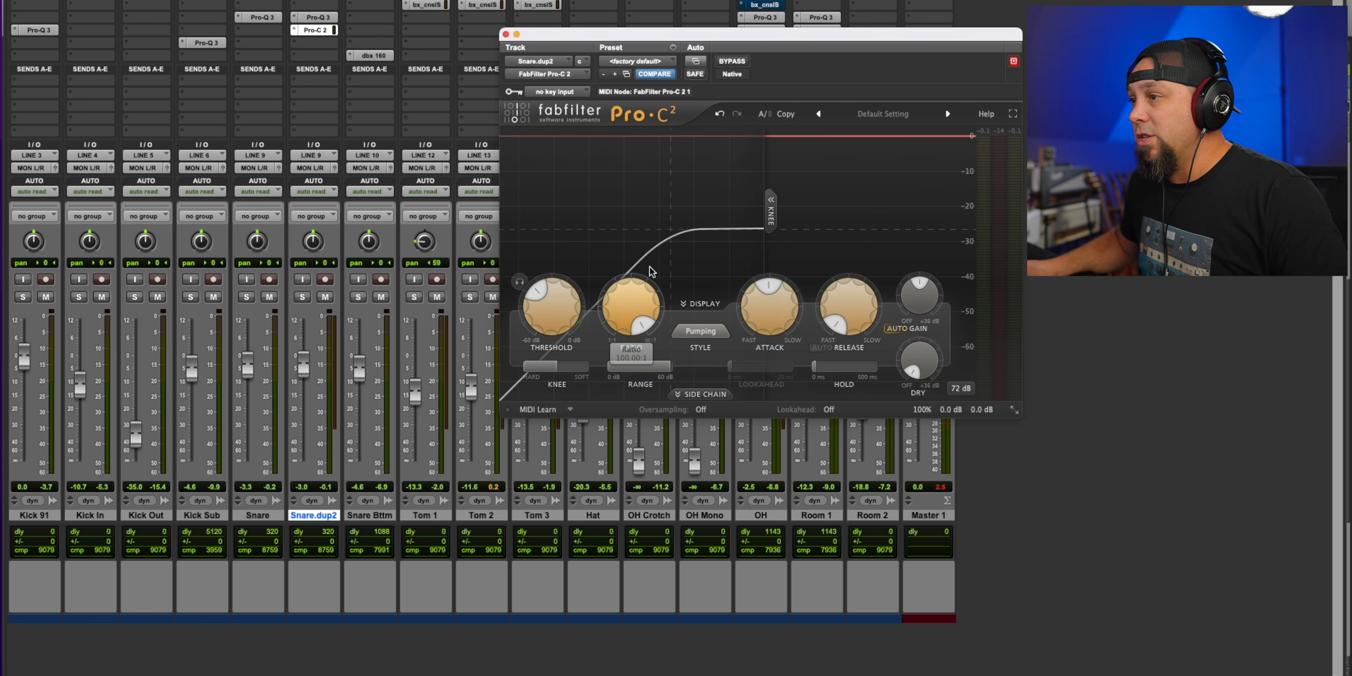
left_click_drag(556, 366, 412, 344)
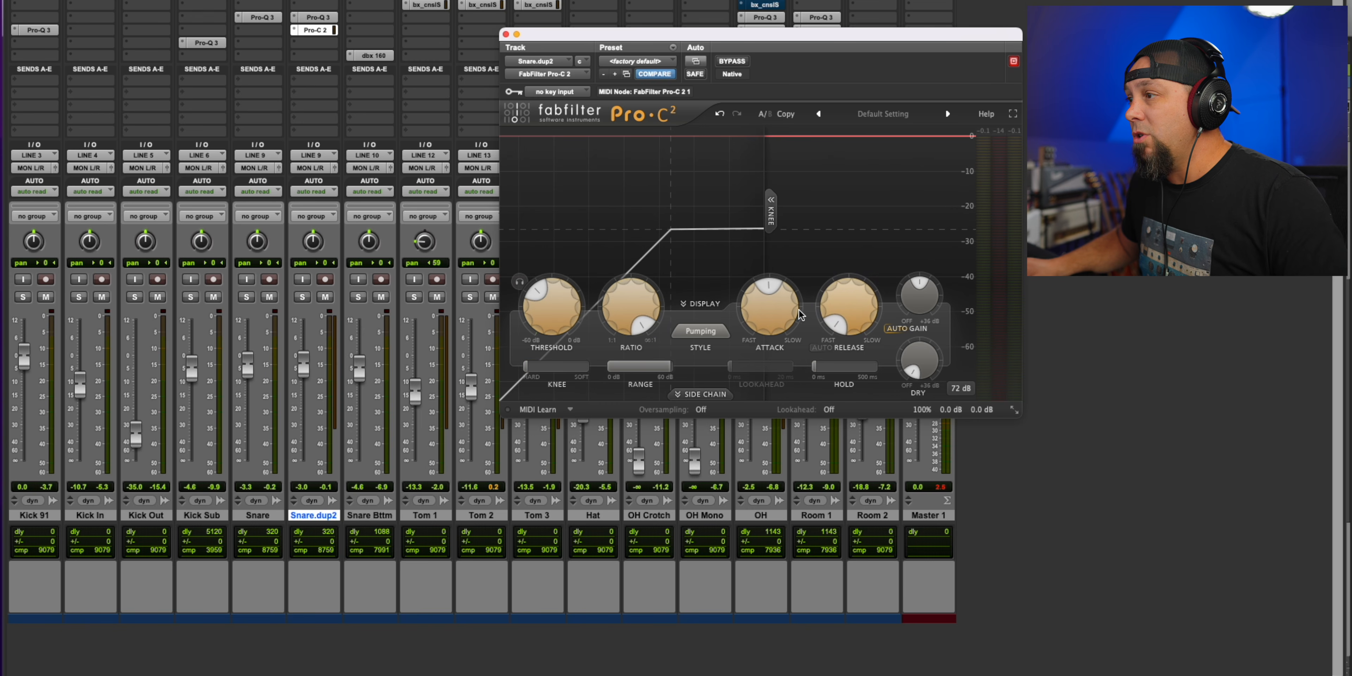
mouse_move(552, 314)
left_mouse_down()
mouse_move(573, 341)
mouse_move(567, 305)
left_mouse_up()
key("space")
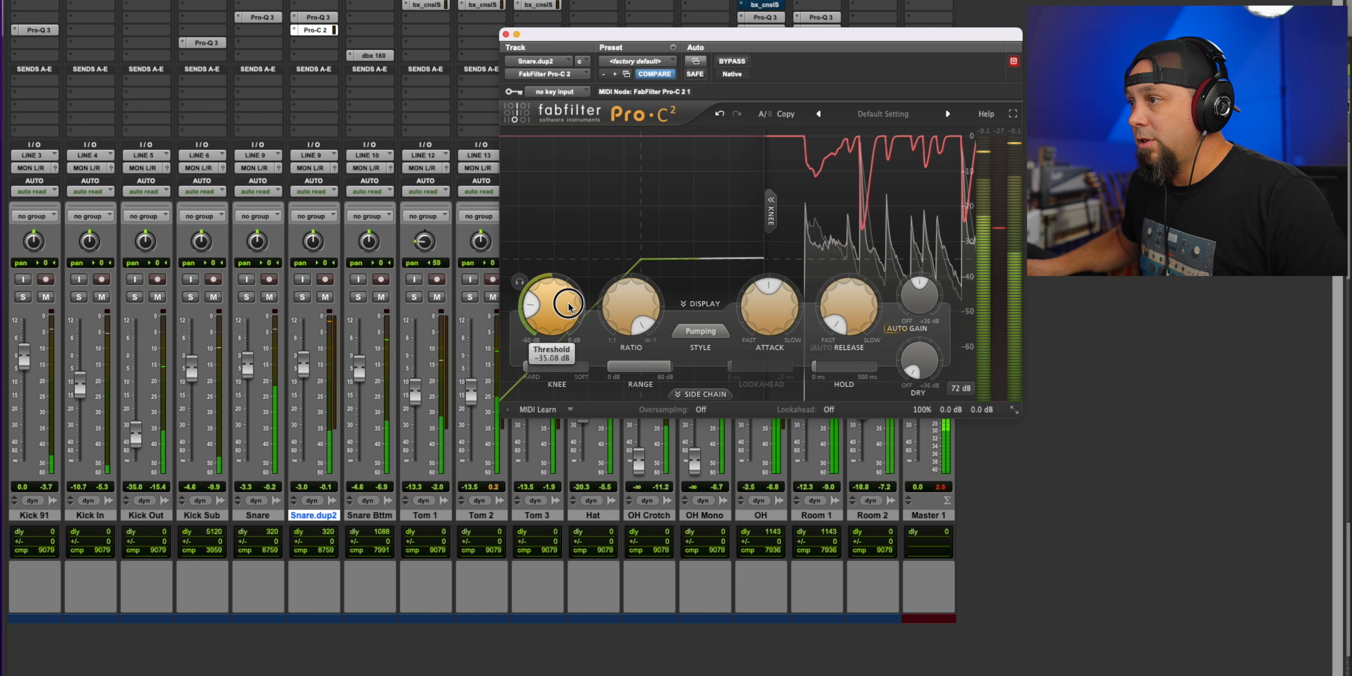
- Pull the Snare.dup2 fader fully down, blend it back up to just under 0 dB, and close the compressor window
left_click_drag(304, 364, 305, 465)
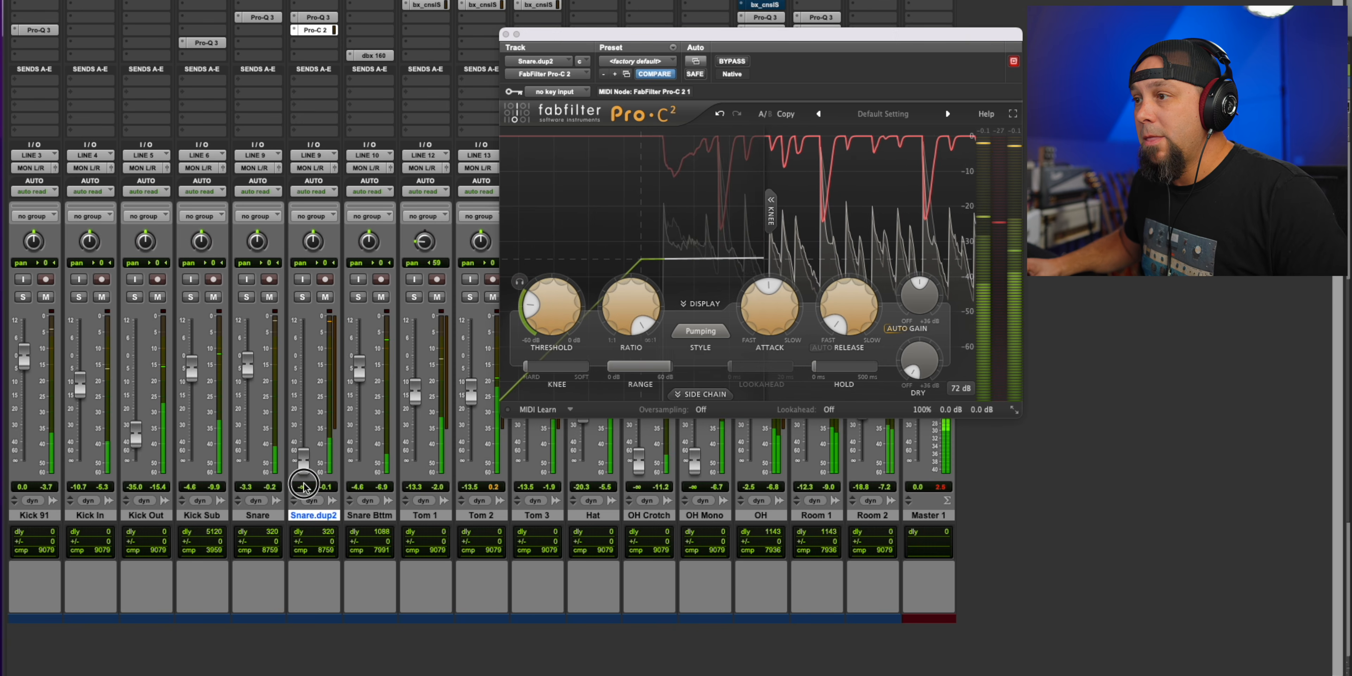
left_click_drag(304, 465, 309, 359)
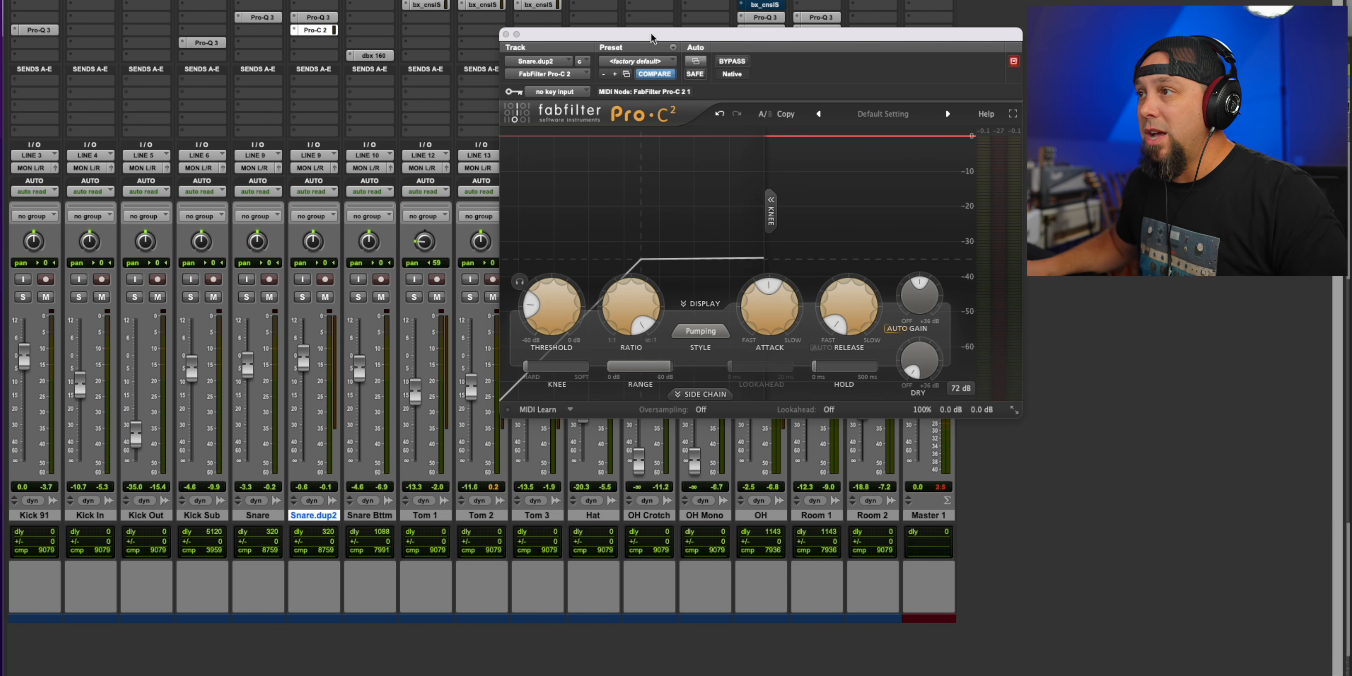
left_click(506, 34)
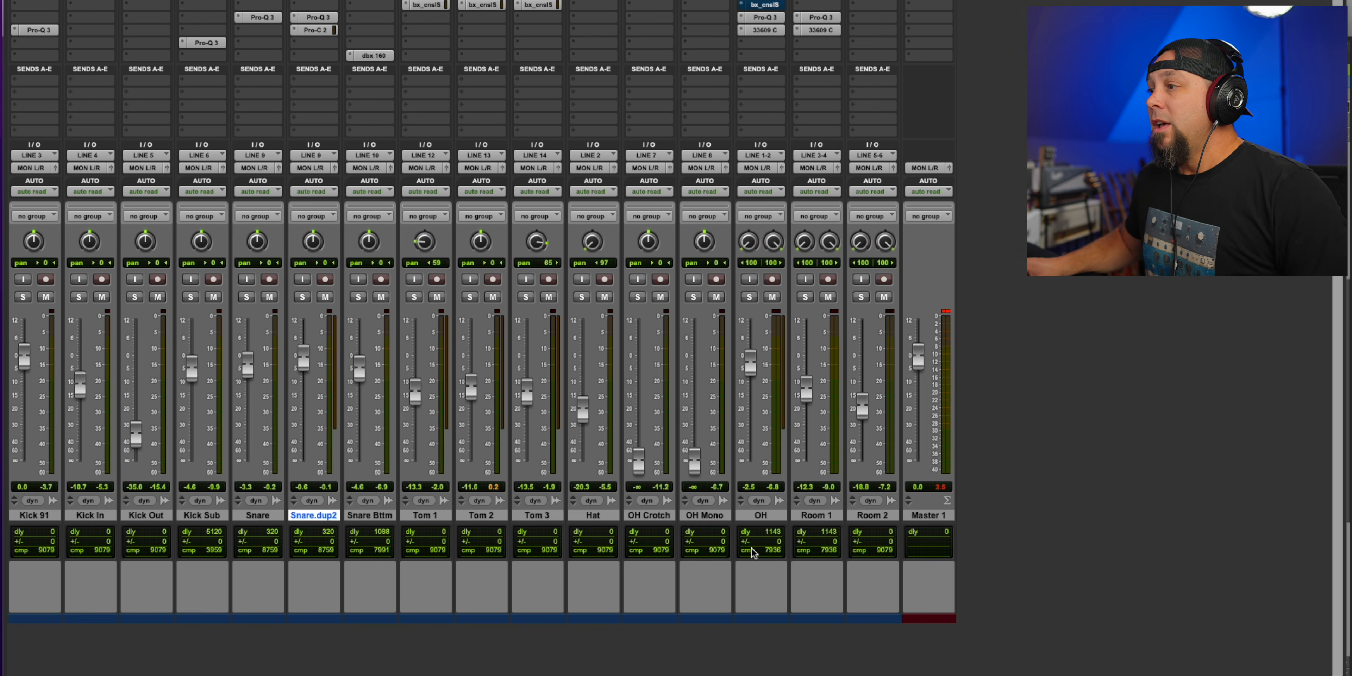
- Select the tracks from Kick 91 through OH and create two new stereo Aux Input tracks named DRUMS after them
left_click(766, 517)
left_click(23, 517, "shift")
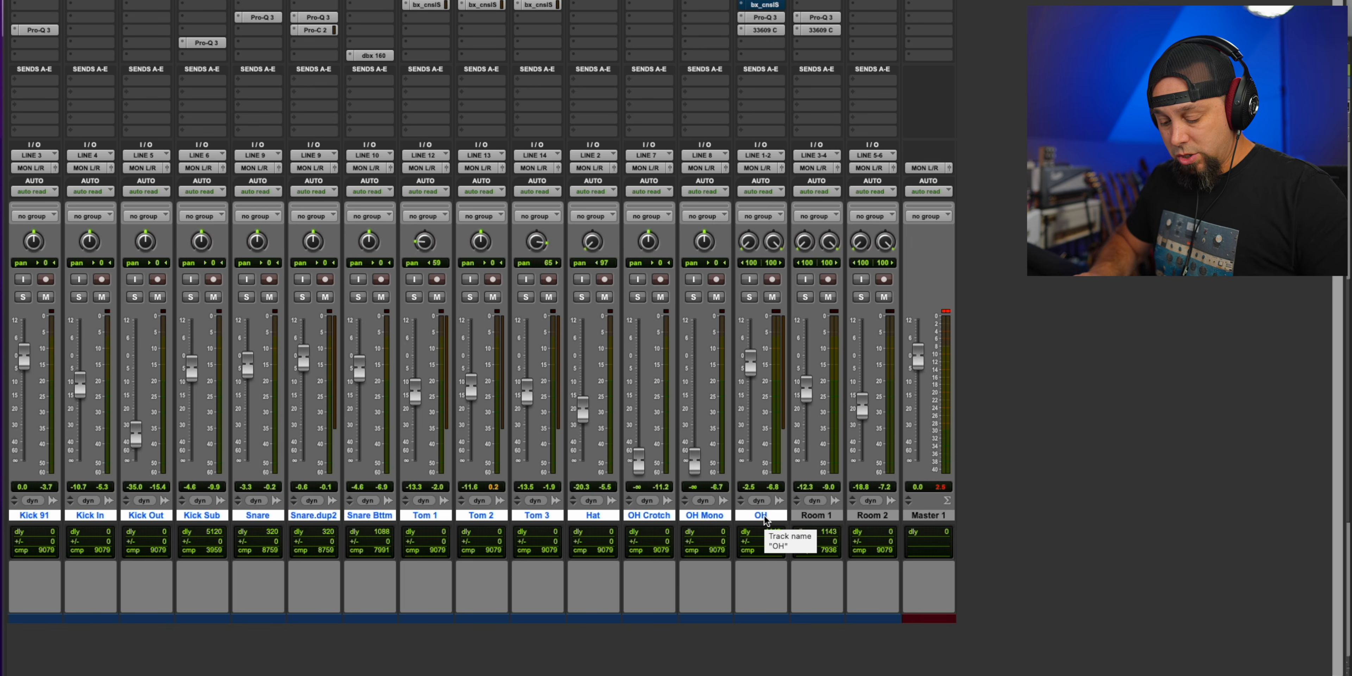
key("super+shift+n")
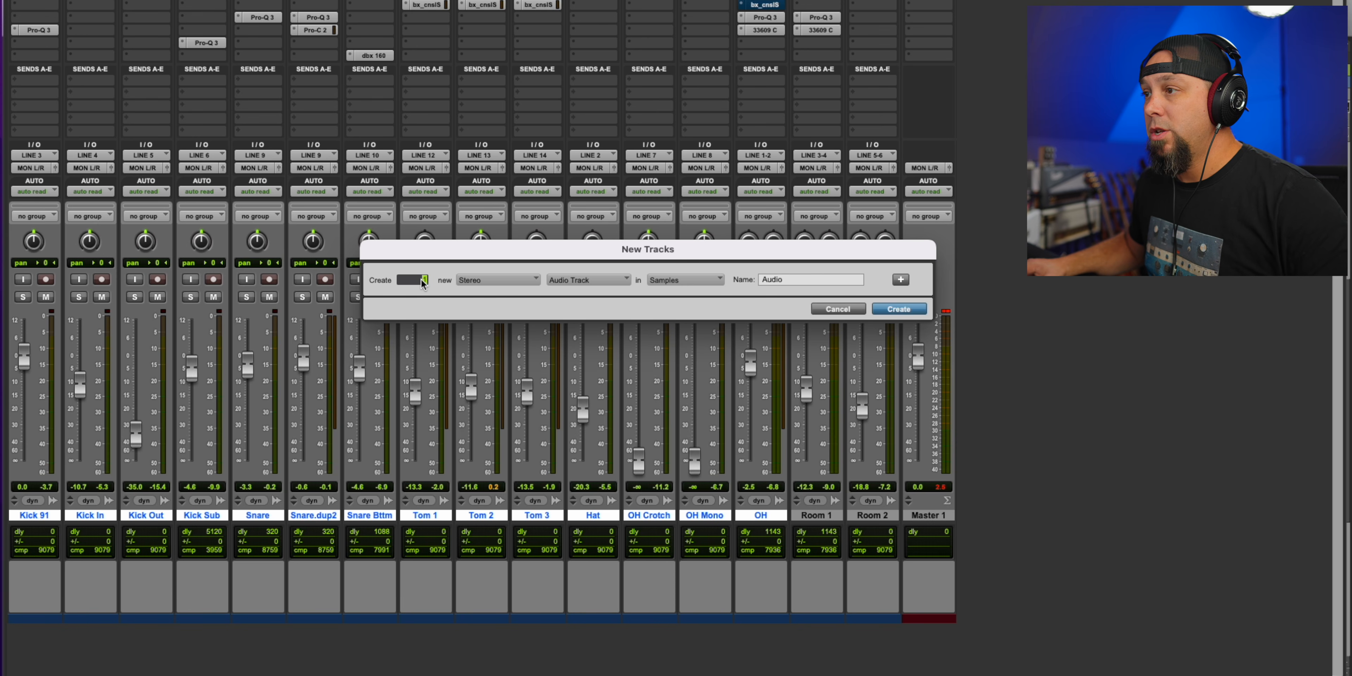
type("2")
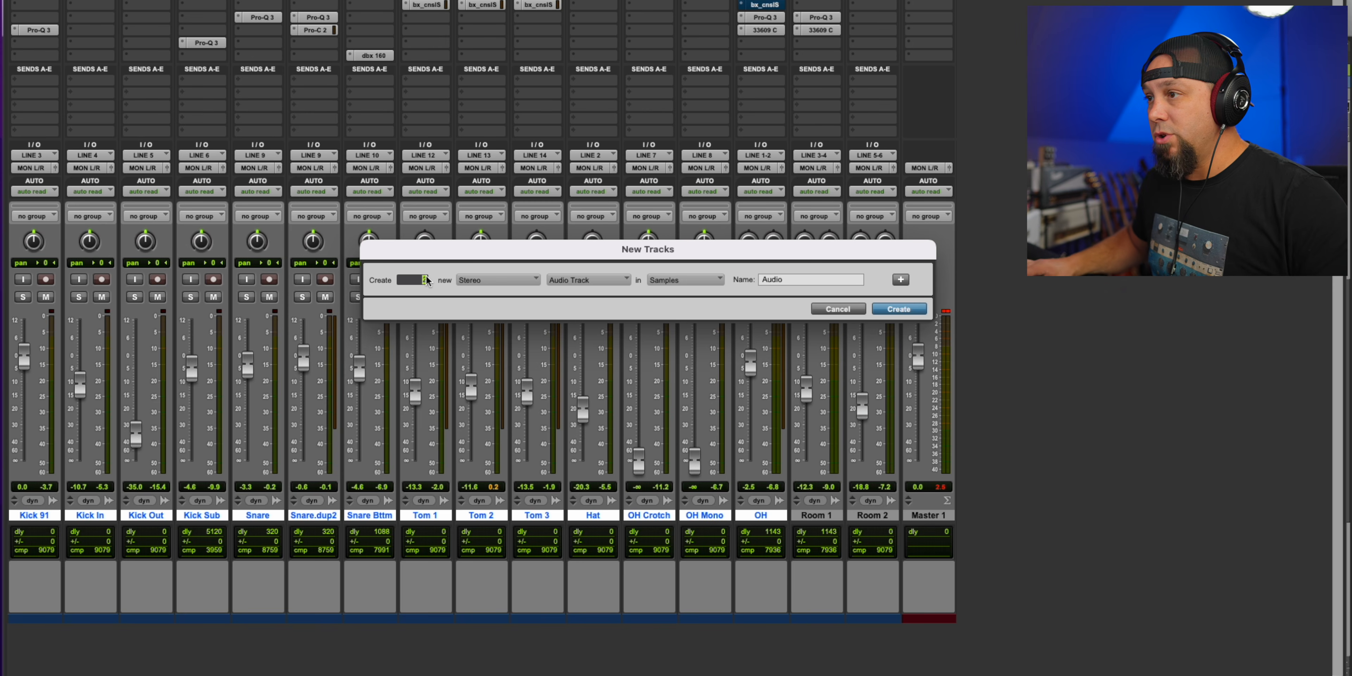
left_click(564, 286)
left_click(603, 291)
double_click(800, 279)
key("BackSpace")
type("DR")
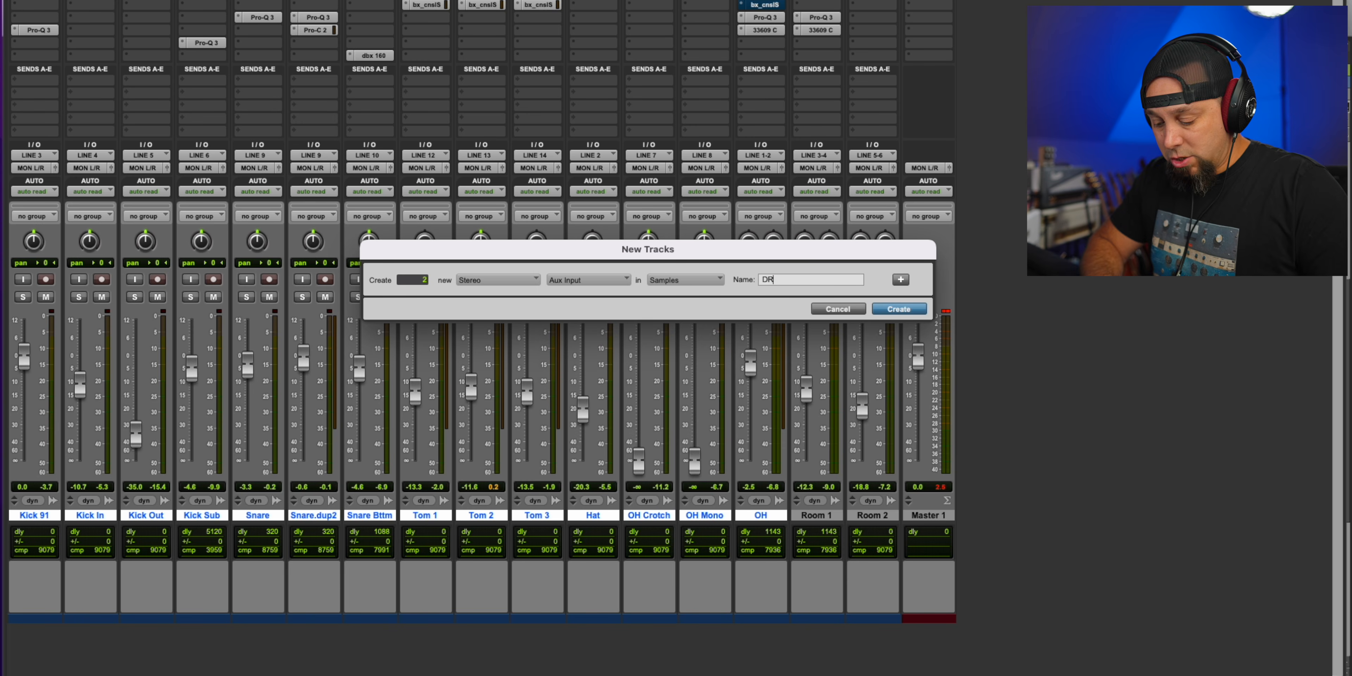
type("UMS")
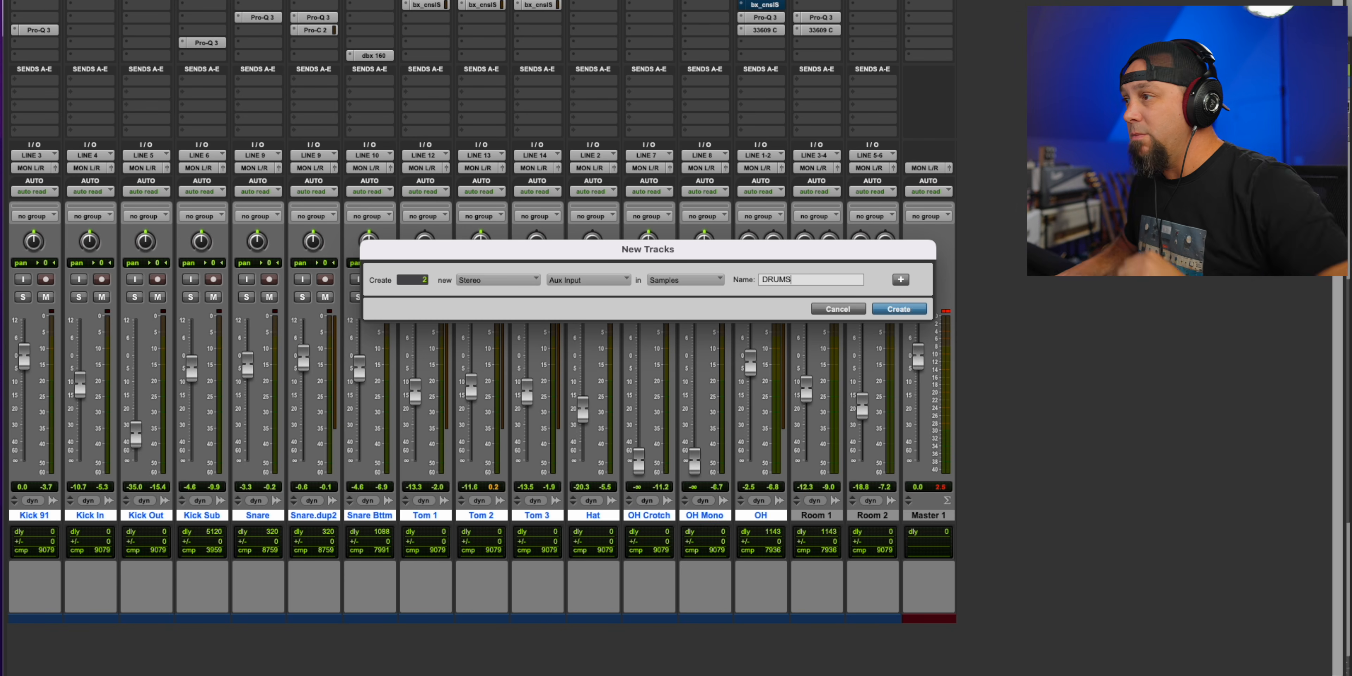
key("Return")
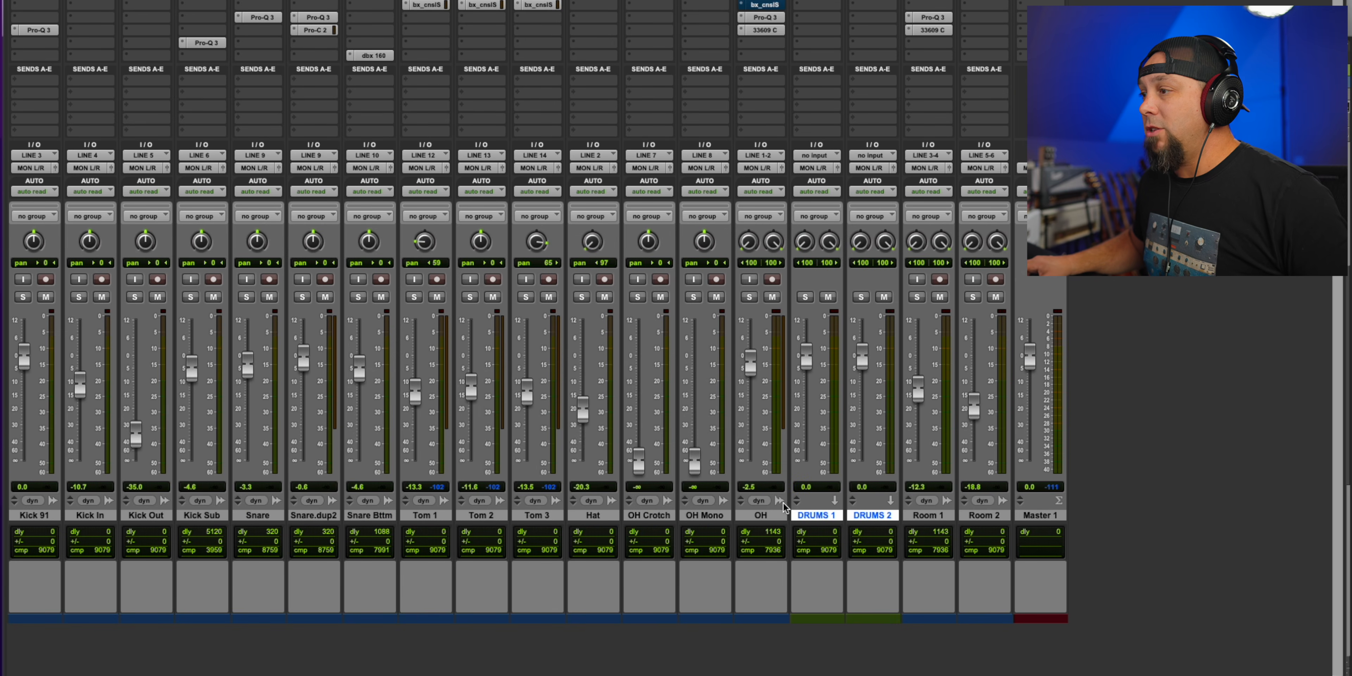
- Set the input of both DRUMS aux tracks to the stereo Bus 1-2
left_click(819, 158)
mouse_move(855, 168)
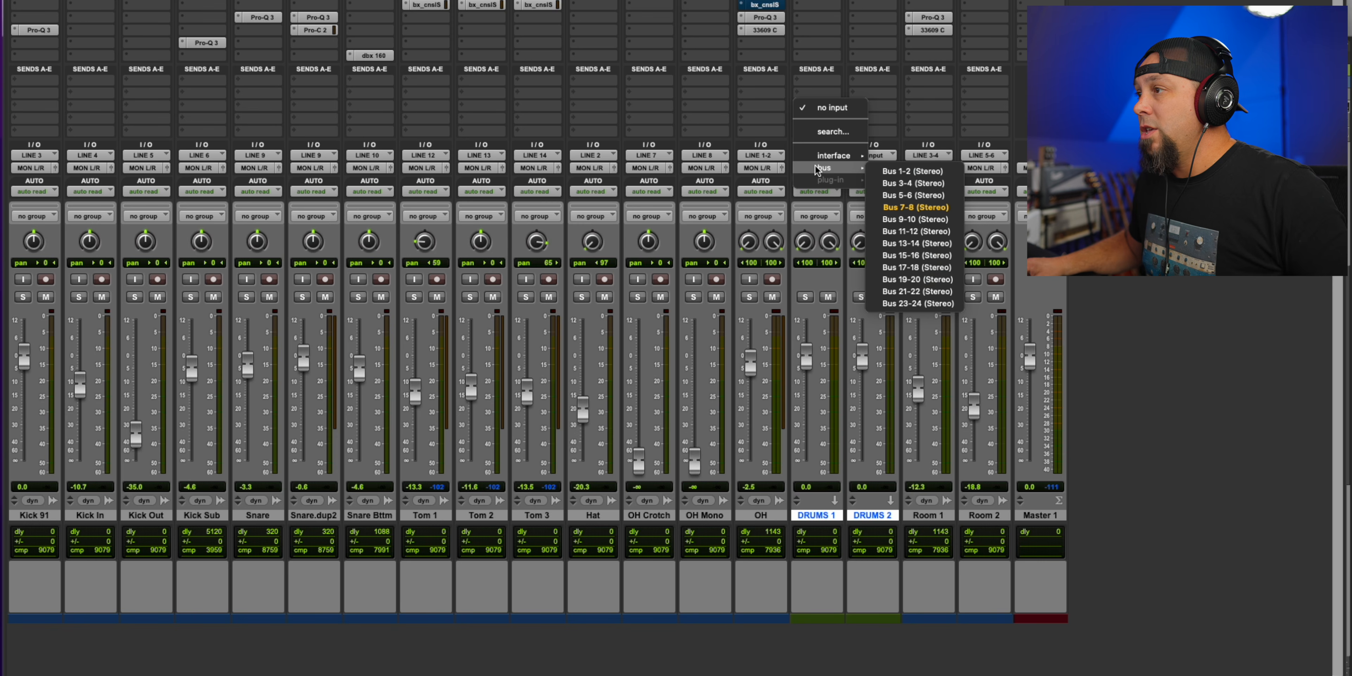
left_click(903, 171, "alt+shift")
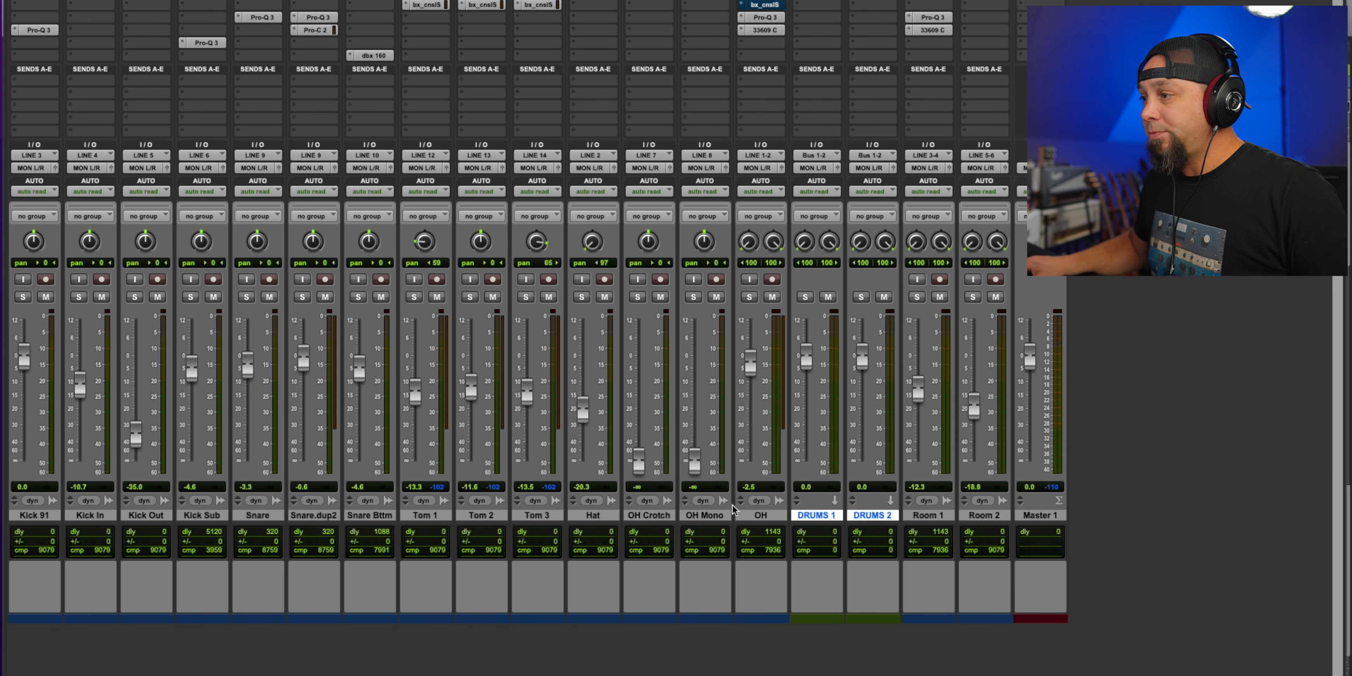
- Route the outputs of all tracks from Kick 91 through OH to the stereo Bus 1-2
left_click(759, 516)
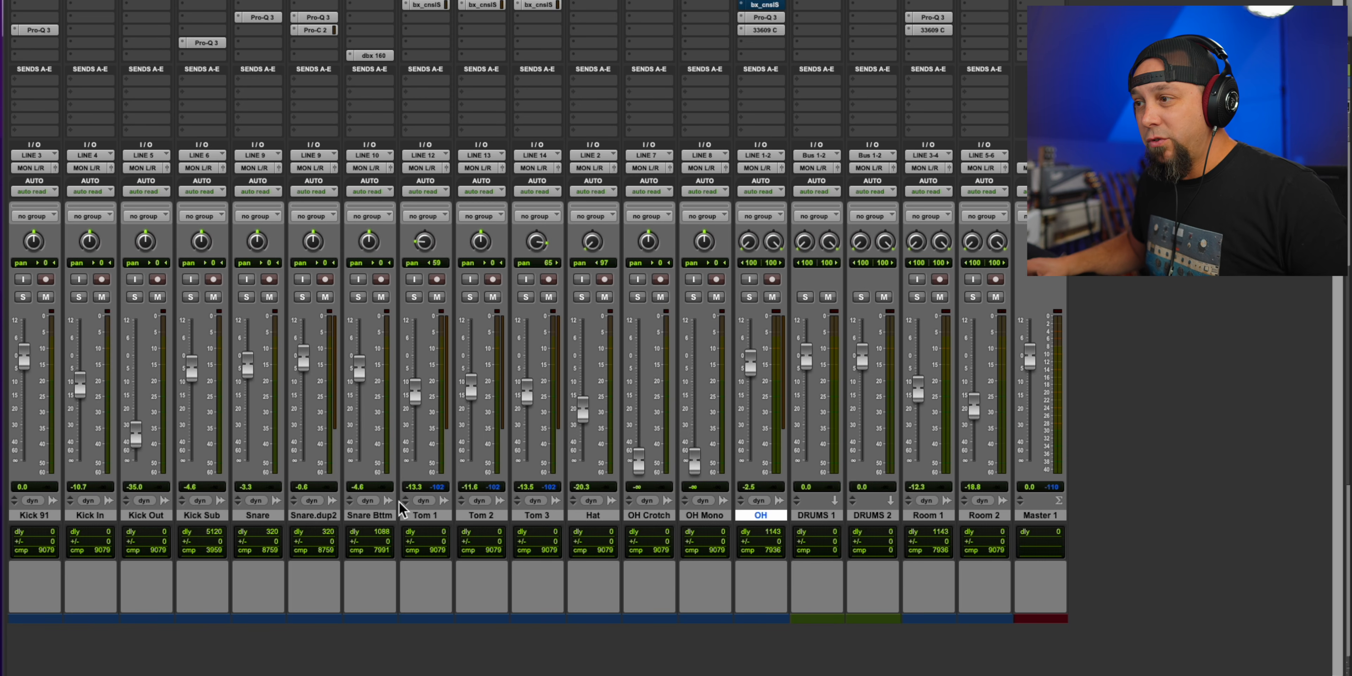
left_click(30, 516, "shift")
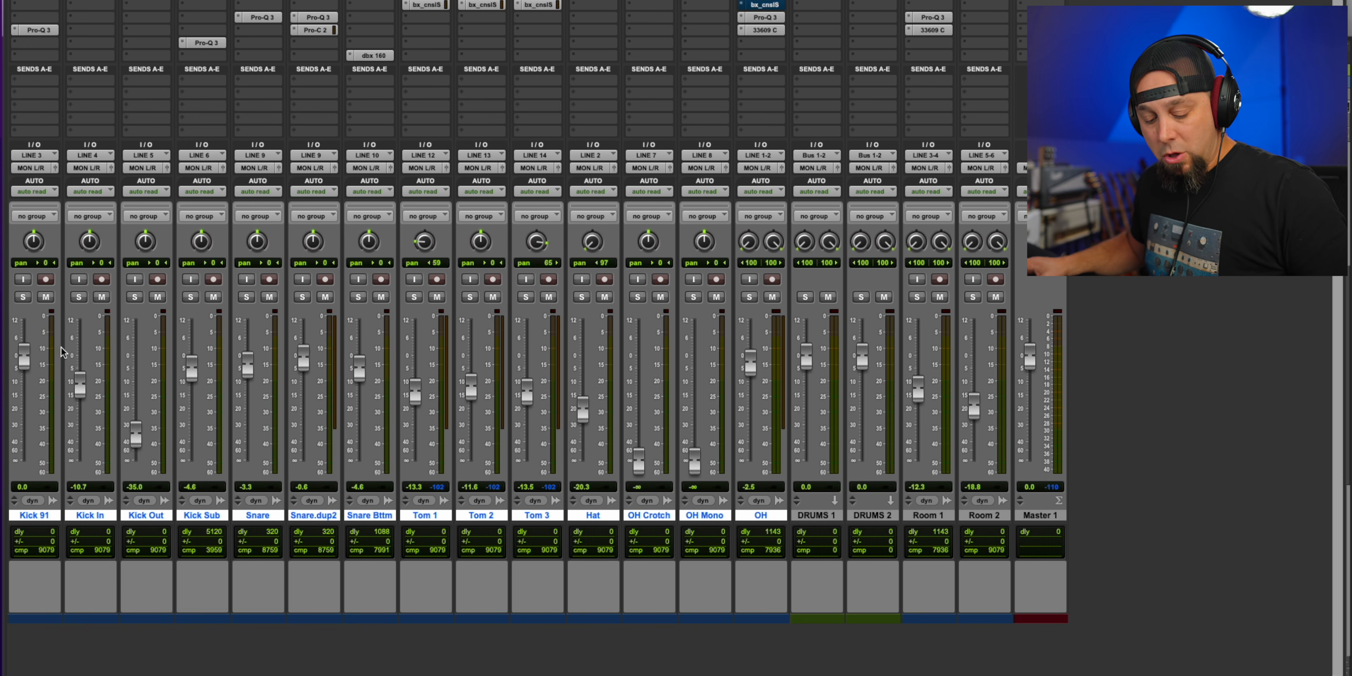
left_click(36, 168)
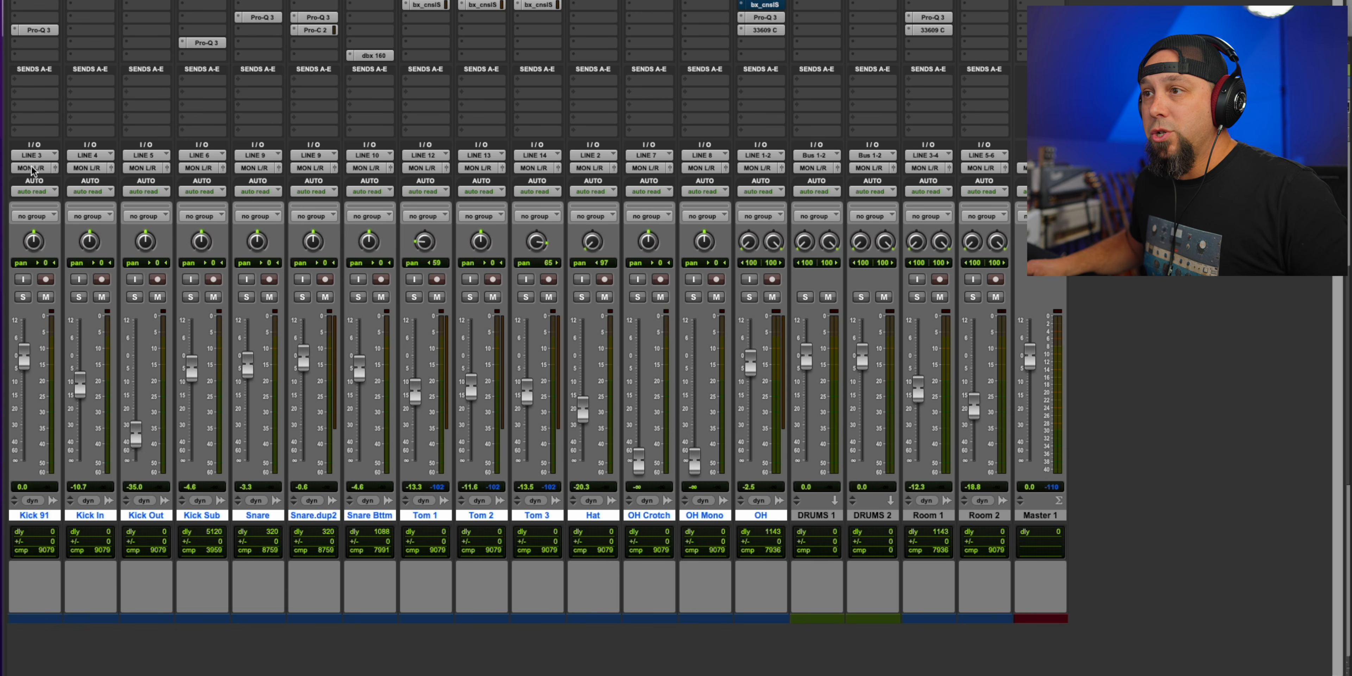
mouse_move(32, 180)
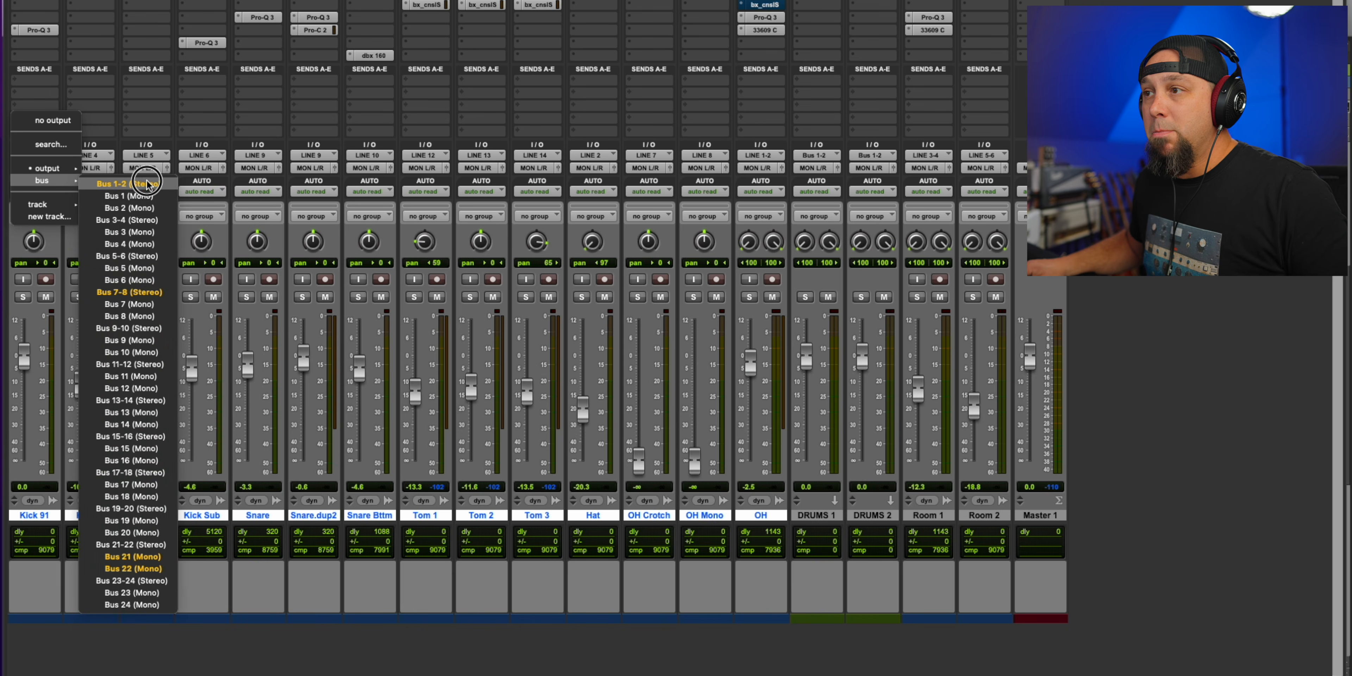
left_click(128, 184, "alt+shift")
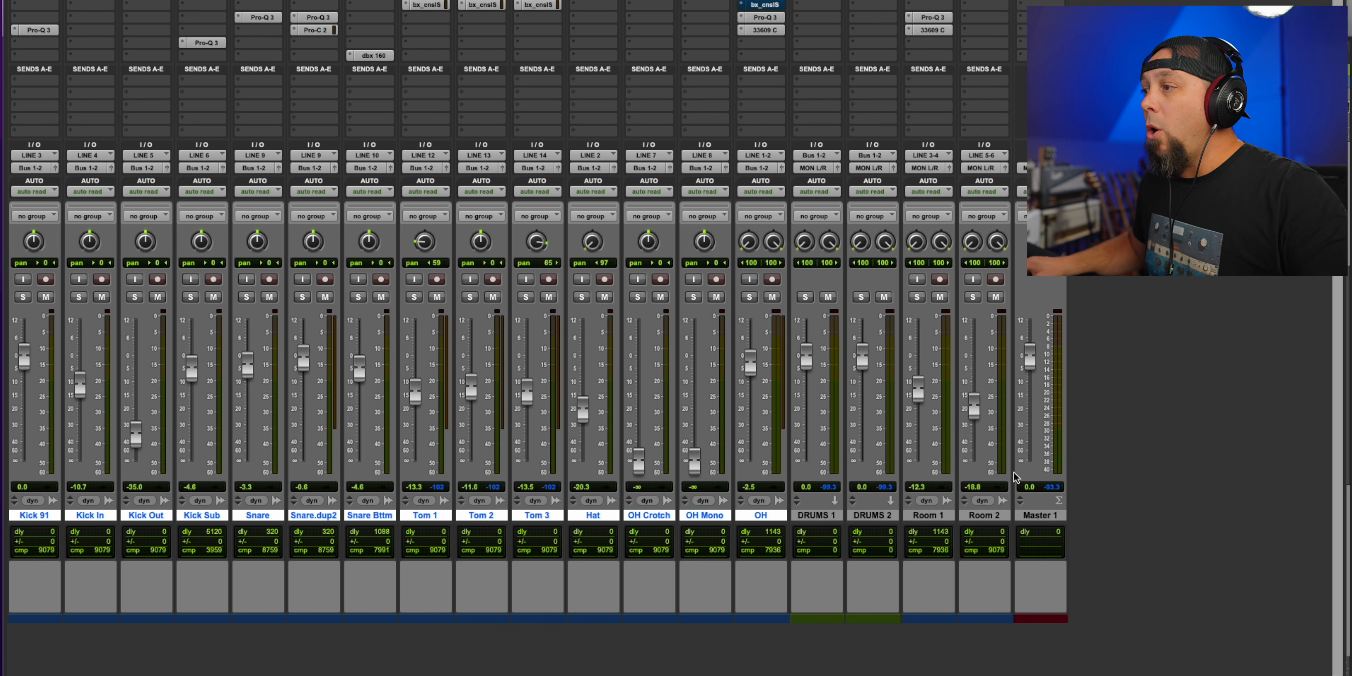
- Play back the drums and lower the Master 1 fader to about -5.9 dB
left_click_drag(1031, 357, 1031, 377)
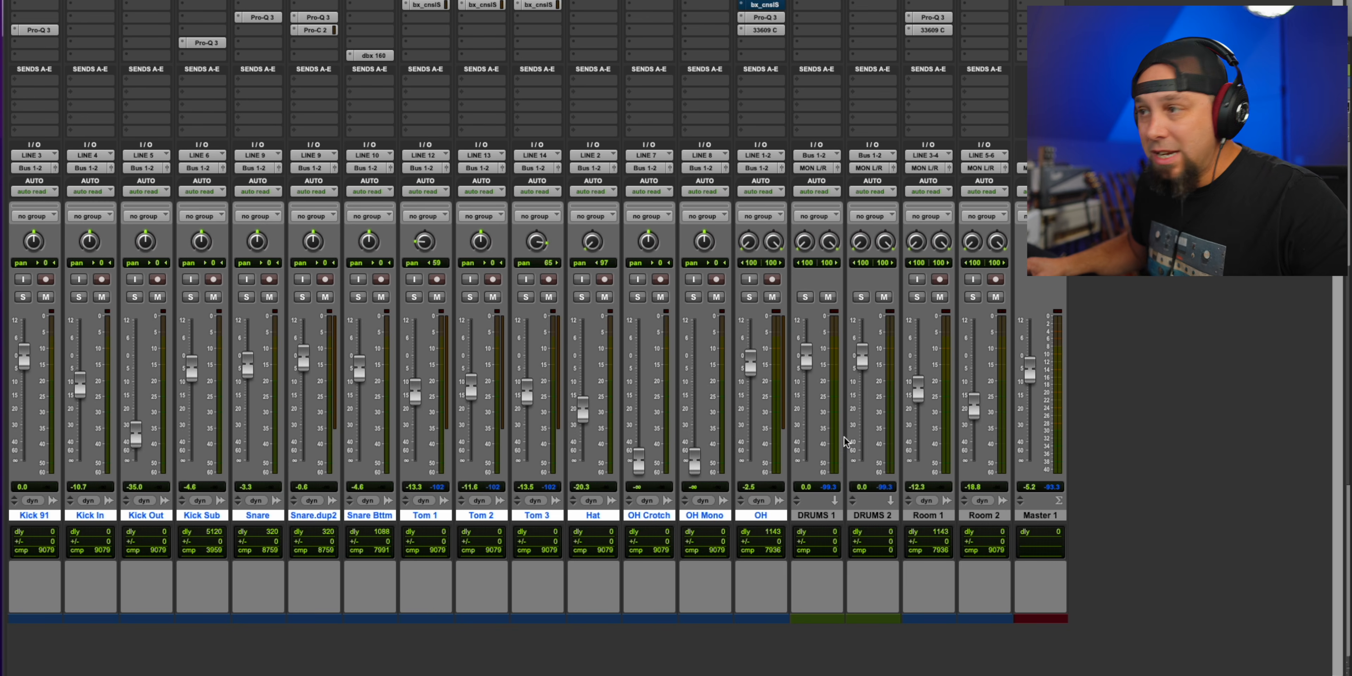
key("space")
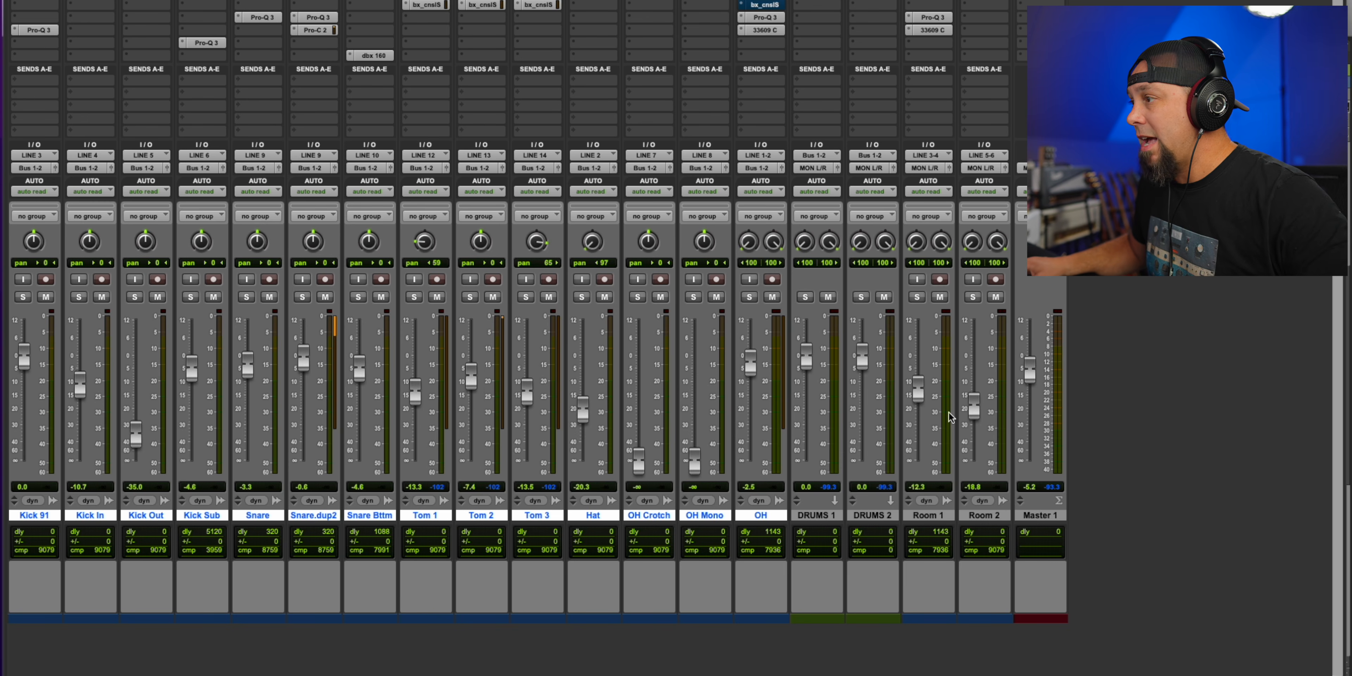
left_click_drag(1029, 373, 1029, 378)
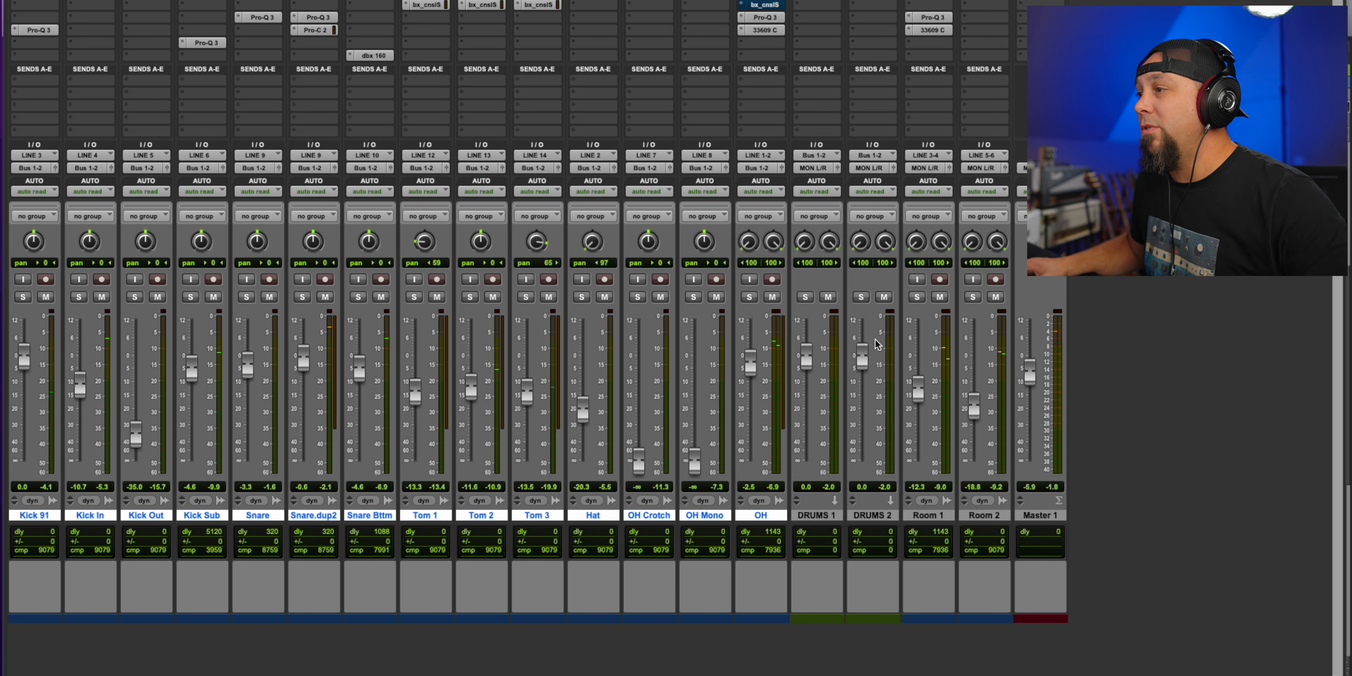
- Insert a stereo FabFilter Pro-C 2 compressor on the DRUMS 2 aux track
left_click(816, 515)
left_click(873, 515)
left_click(817, 515)
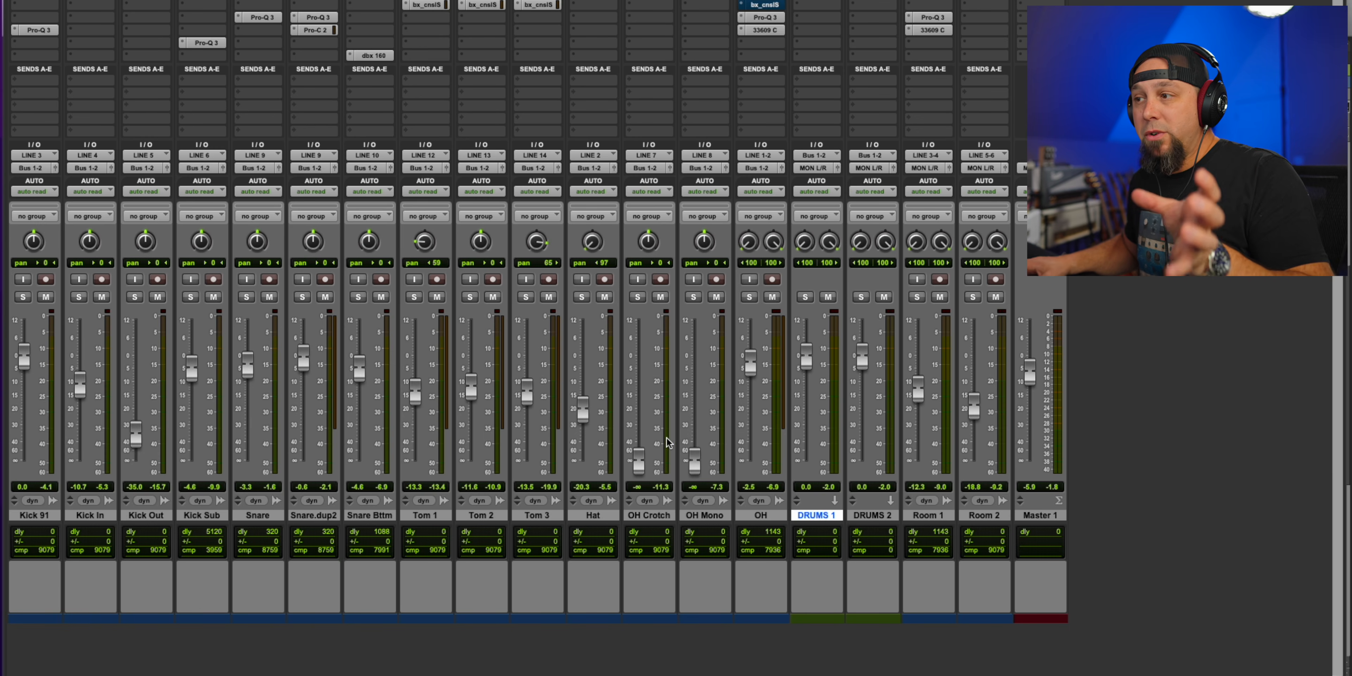
left_click(874, 30)
mouse_move(944, 31)
mouse_move(1021, 36)
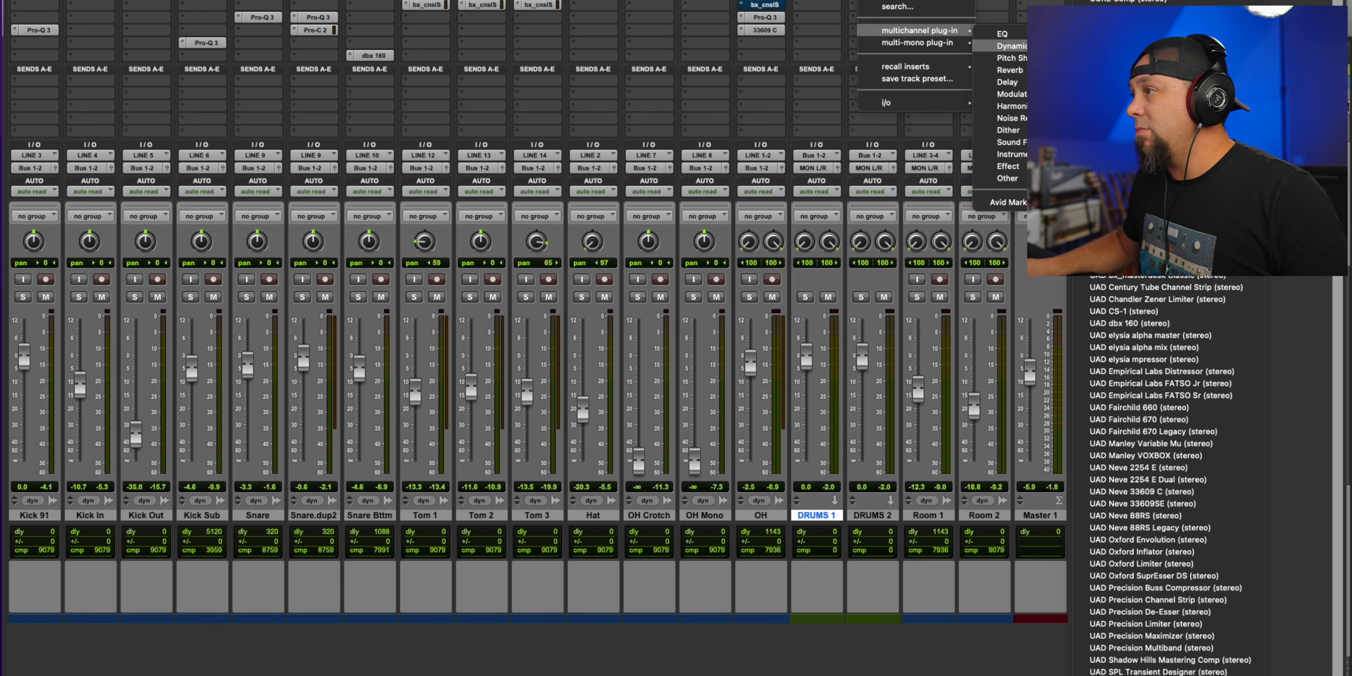
left_click(1129, 60)
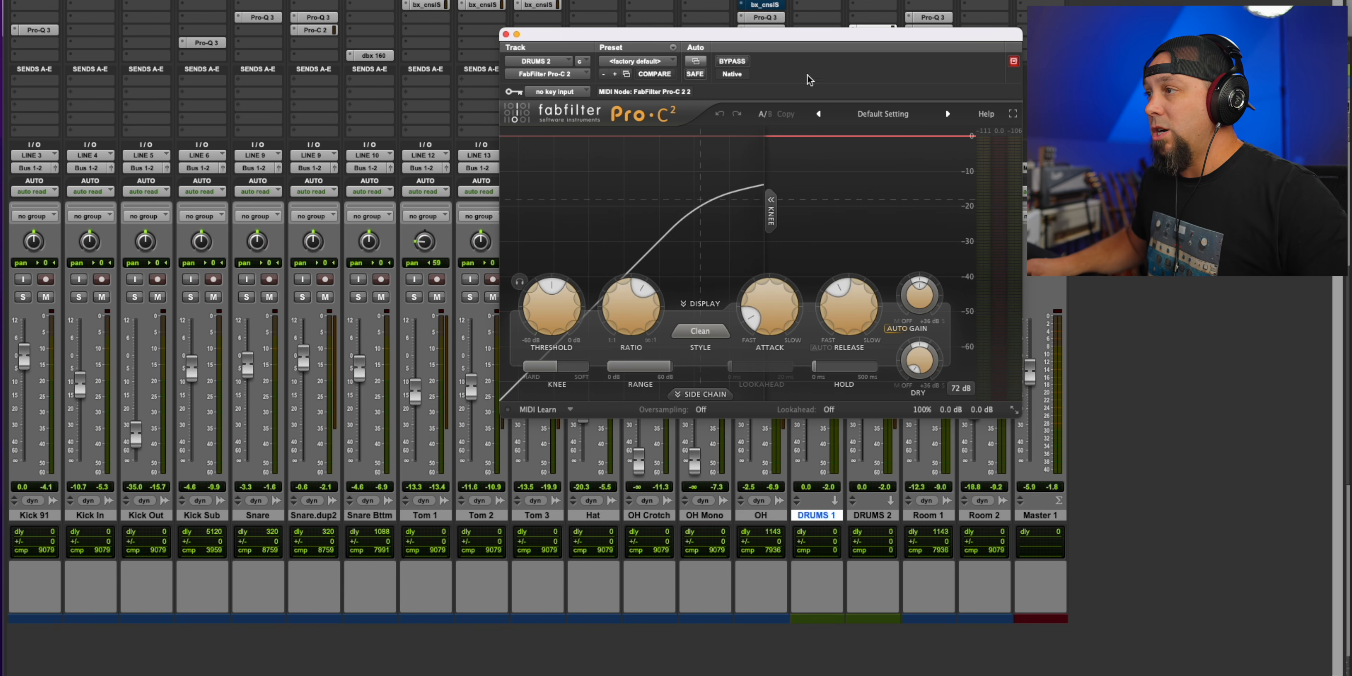
- Give the DRUMS 2 compressor a 10 ms release, a slower attack and the Punch style
left_click_drag(862, 322, 860, 363)
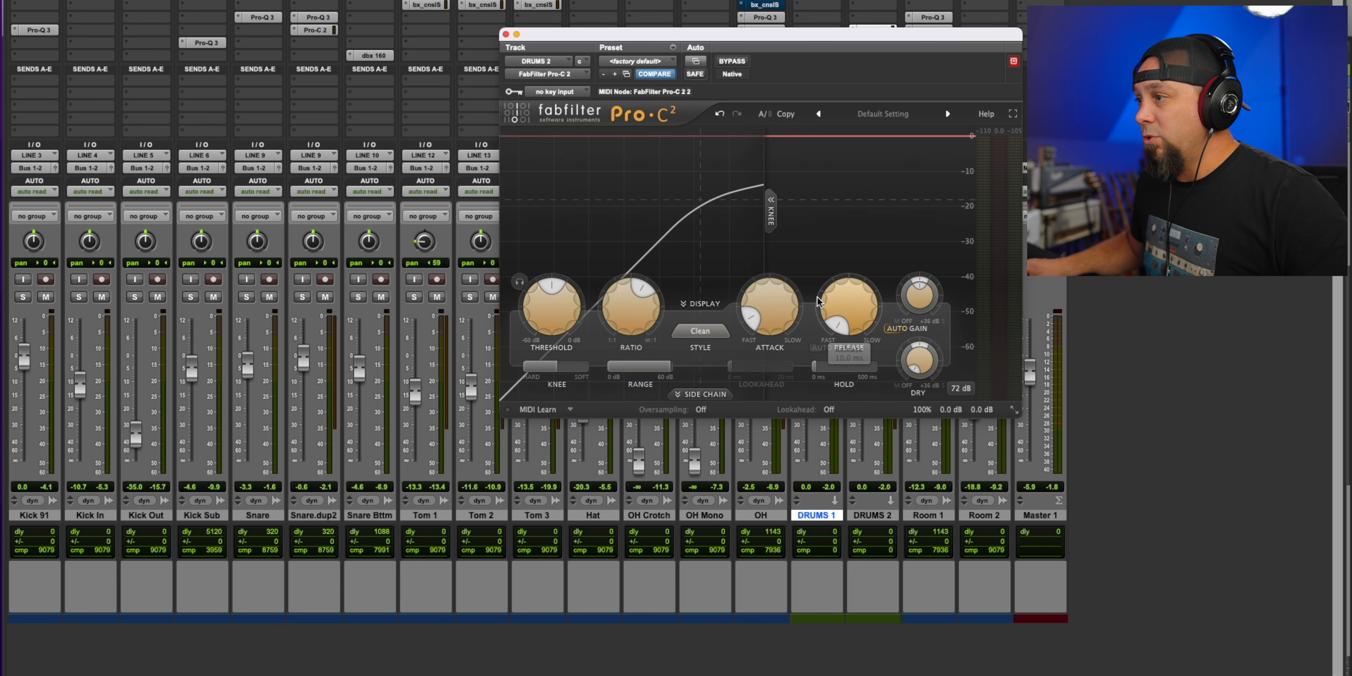
left_click_drag(775, 303, 791, 249)
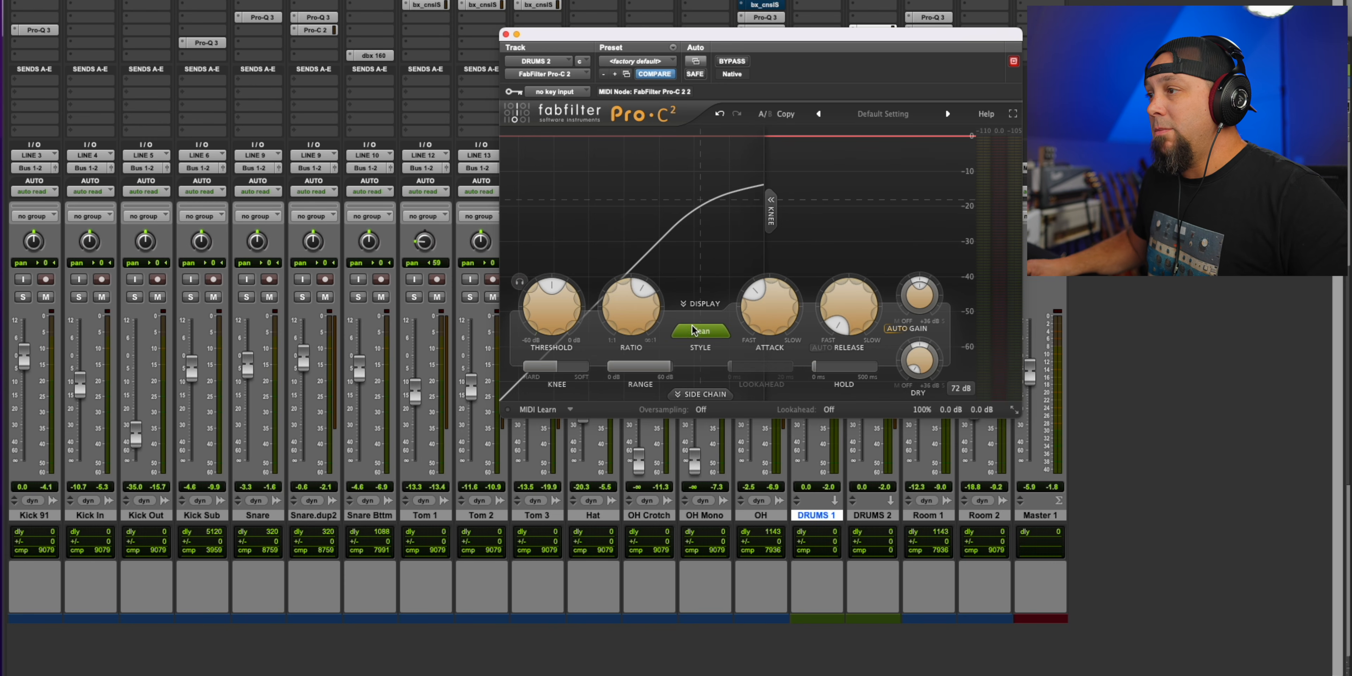
left_click(700, 330)
left_click(705, 459)
left_click(701, 331)
left_click(714, 449)
- Set the DRUMS 2 compressor to a 100:1 ratio with the hardest knee
left_click_drag(633, 307, 656, 220)
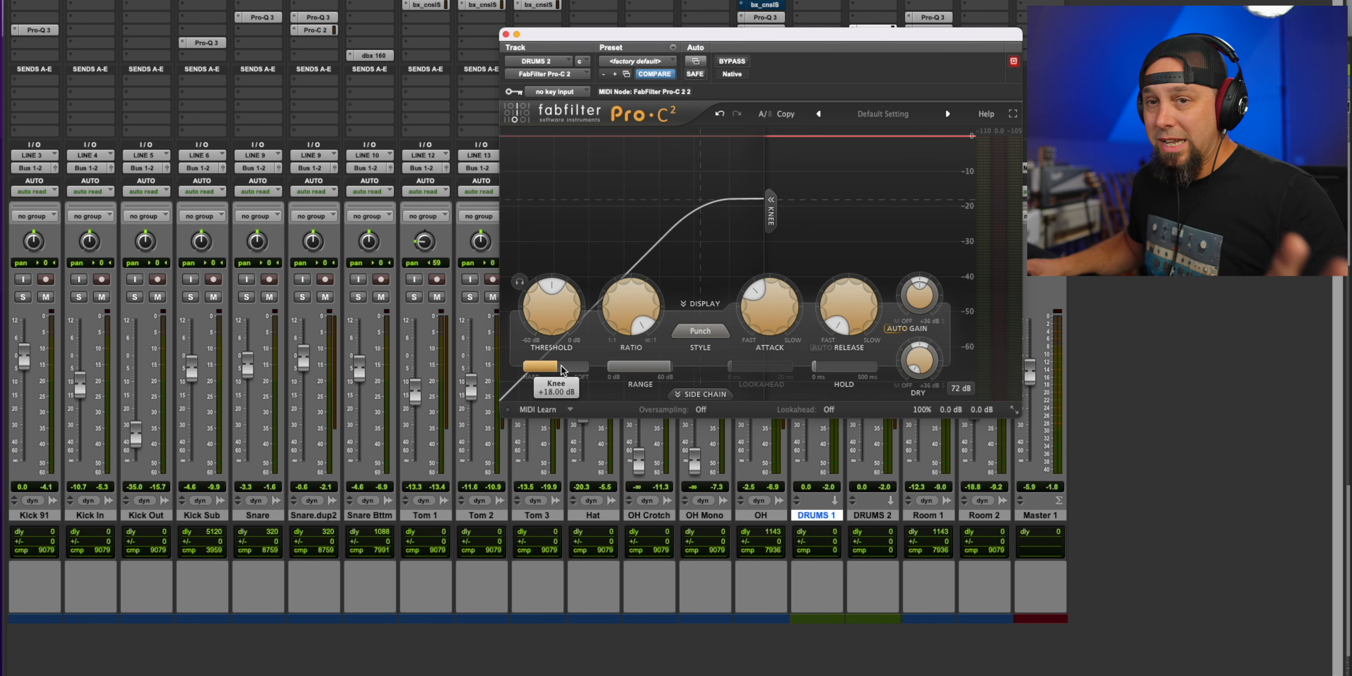
mouse_move(561, 369)
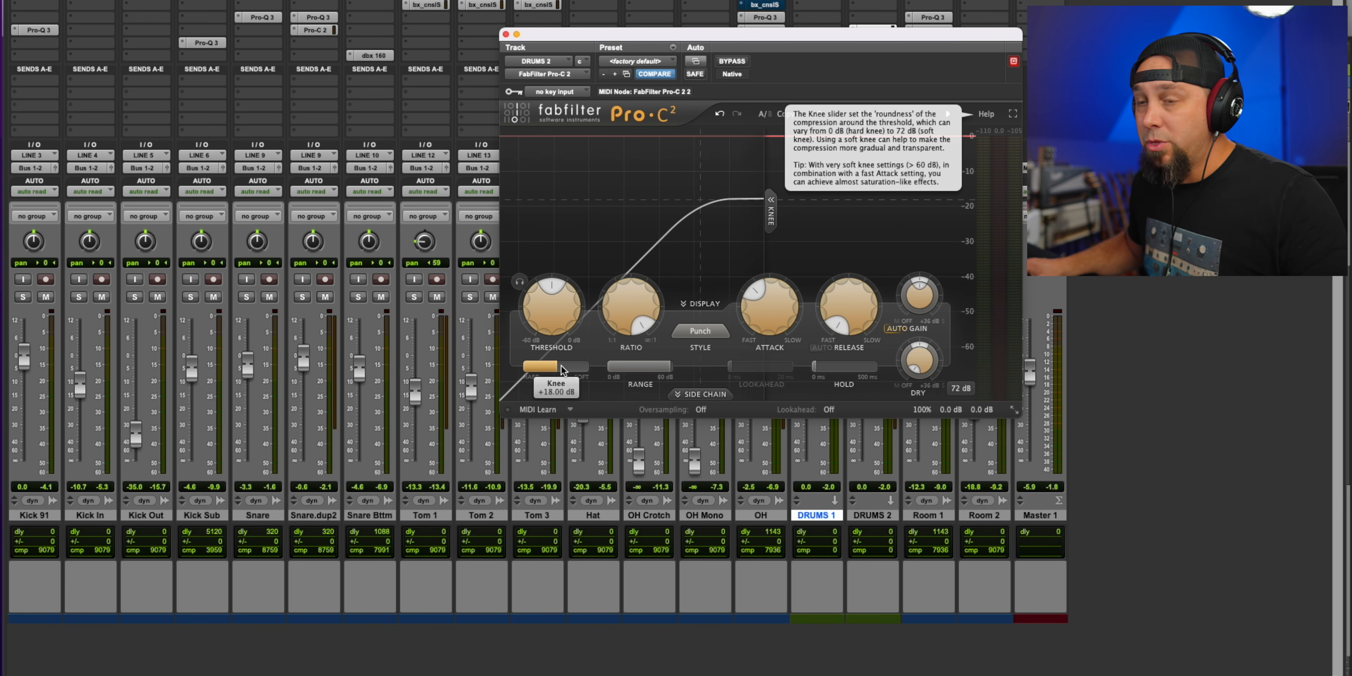
left_click_drag(562, 370, 433, 371)
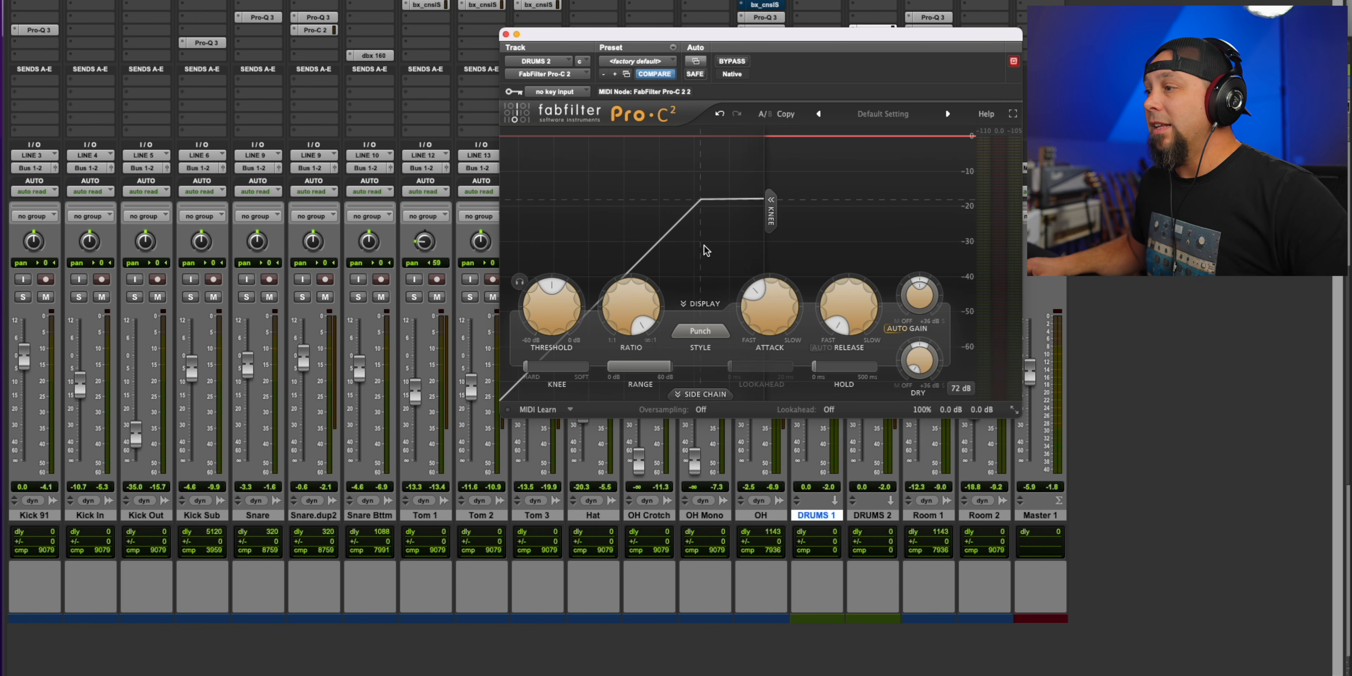
- During playback, lower the DRUMS 2 compressor's threshold to about -23.65 dB and move its window clear of the DRUMS faders
key("space")
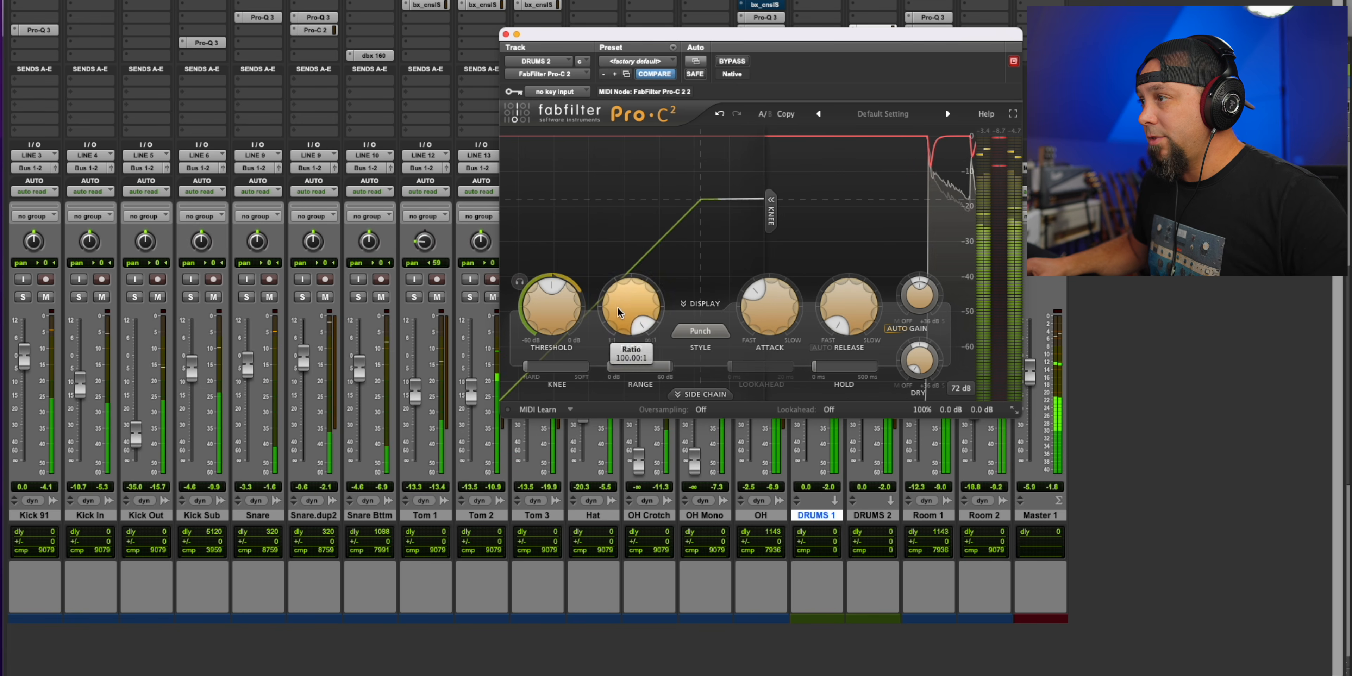
left_click_drag(546, 320, 543, 338)
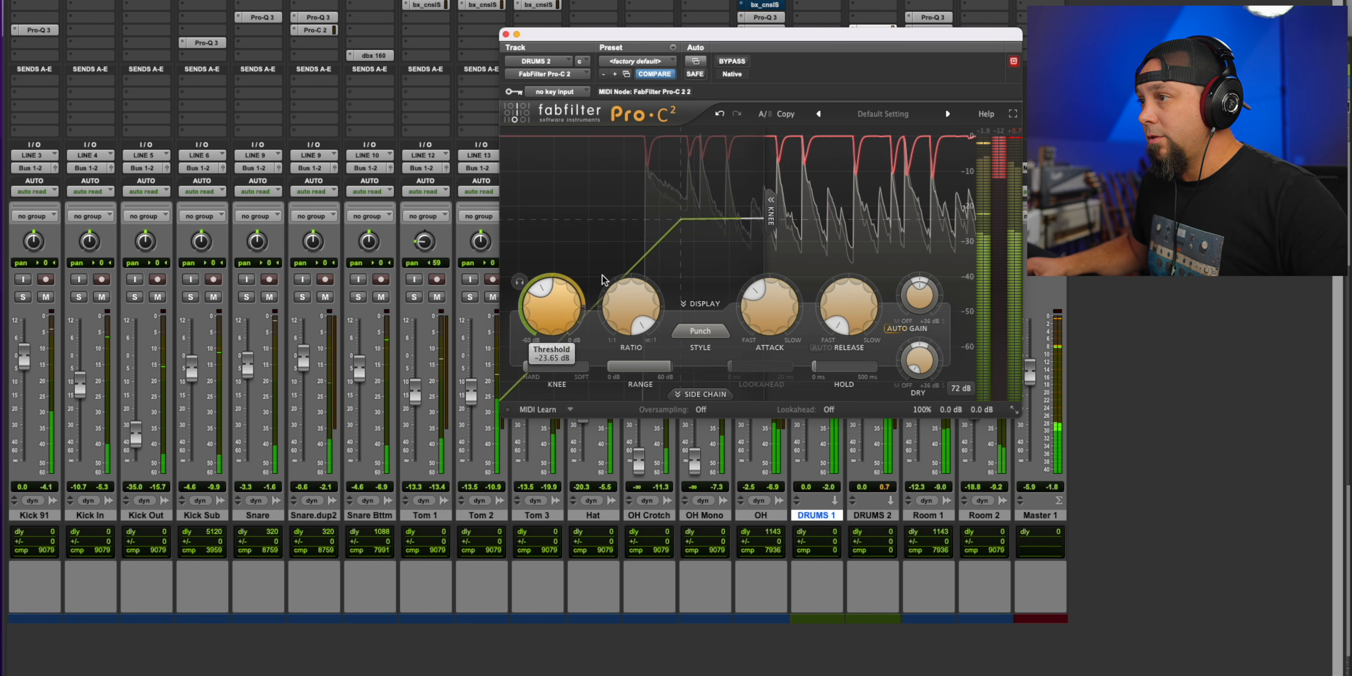
left_click_drag(584, 35, 203, 1)
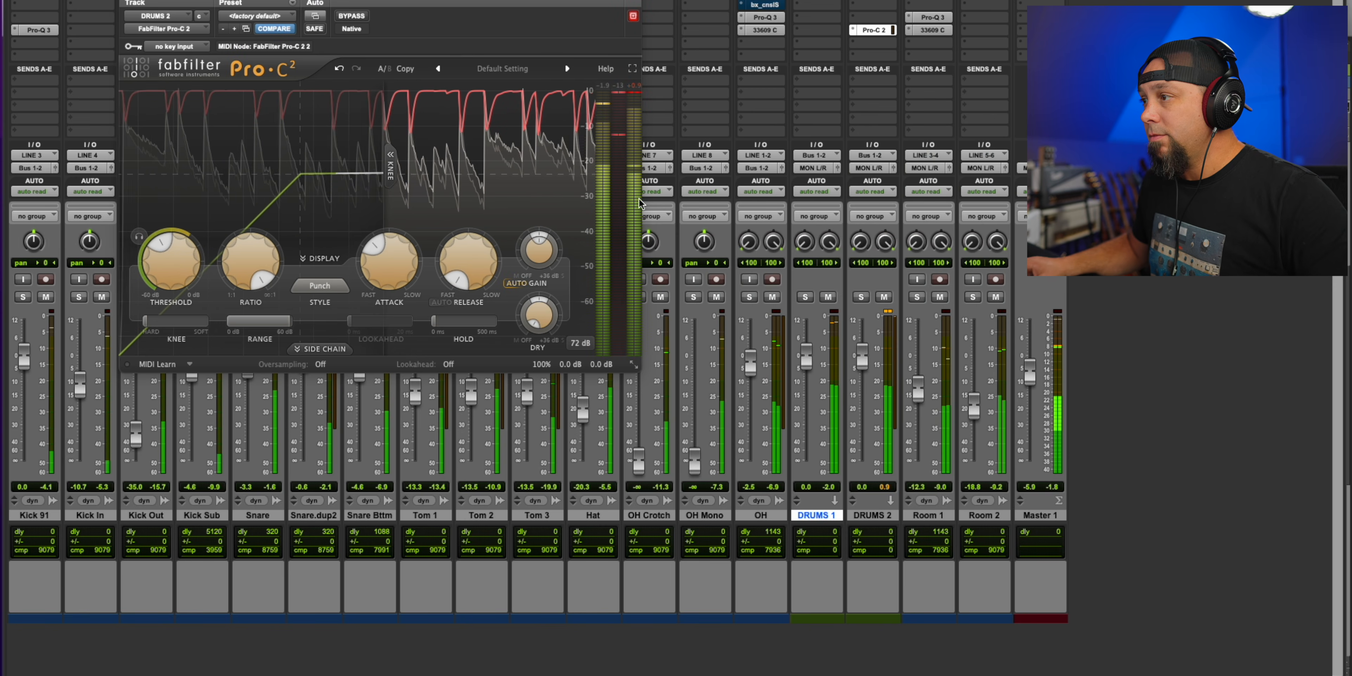
key("space")
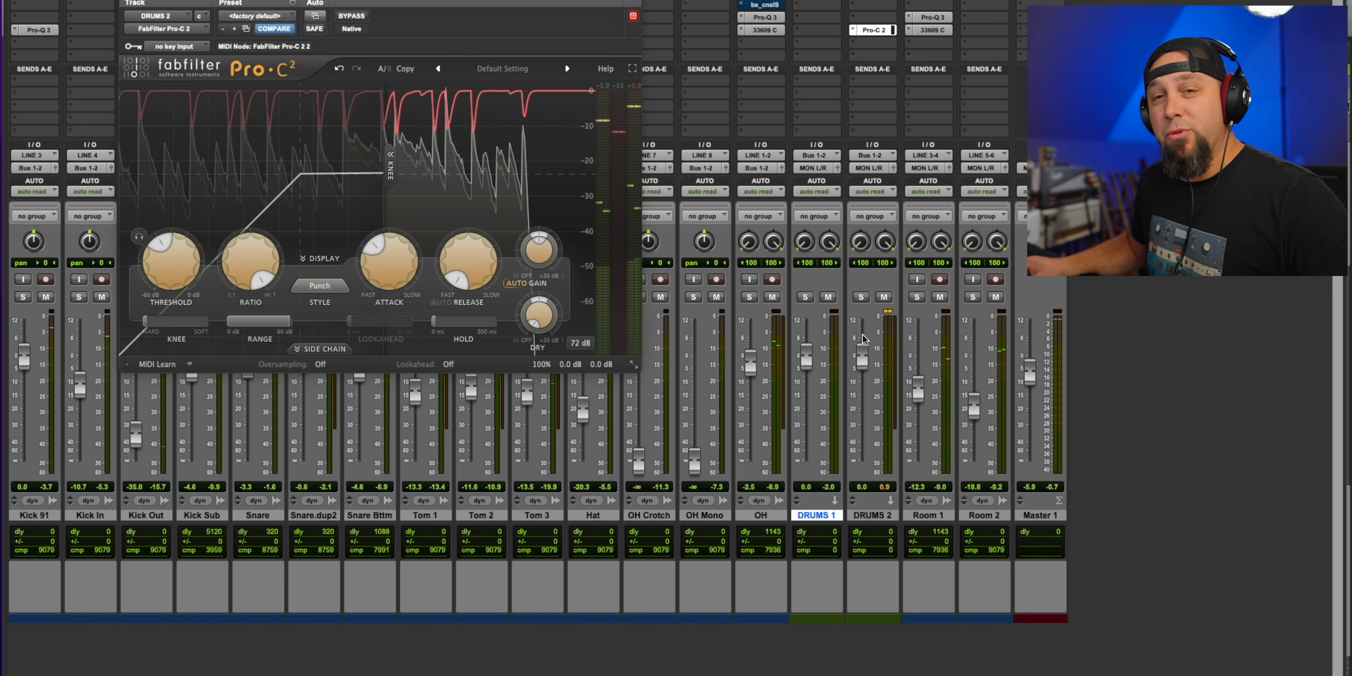
- Pull DRUMS 2 down to about -23 dB, then during playback raise Master 1 to -2.0 dB and blend DRUMS 2 up to about -13.7 dB
left_click_drag(861, 356, 863, 415)
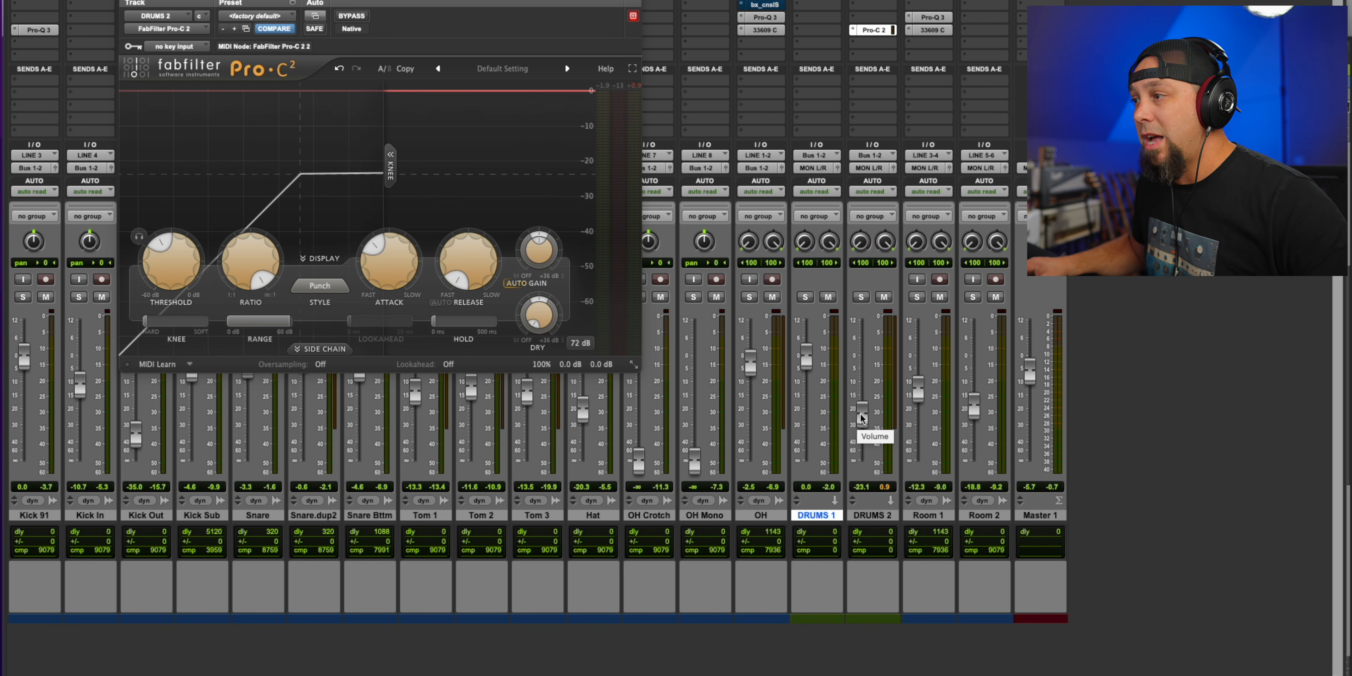
key("space")
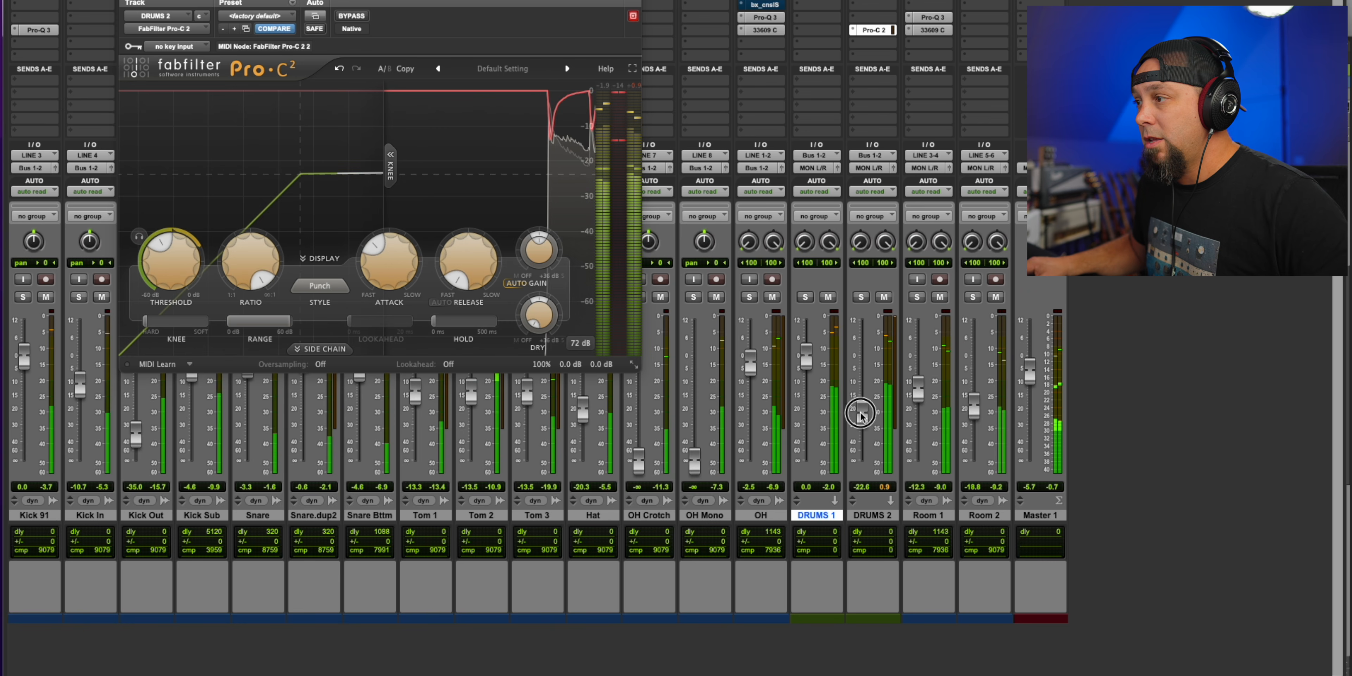
left_click_drag(1029, 357, 1029, 355)
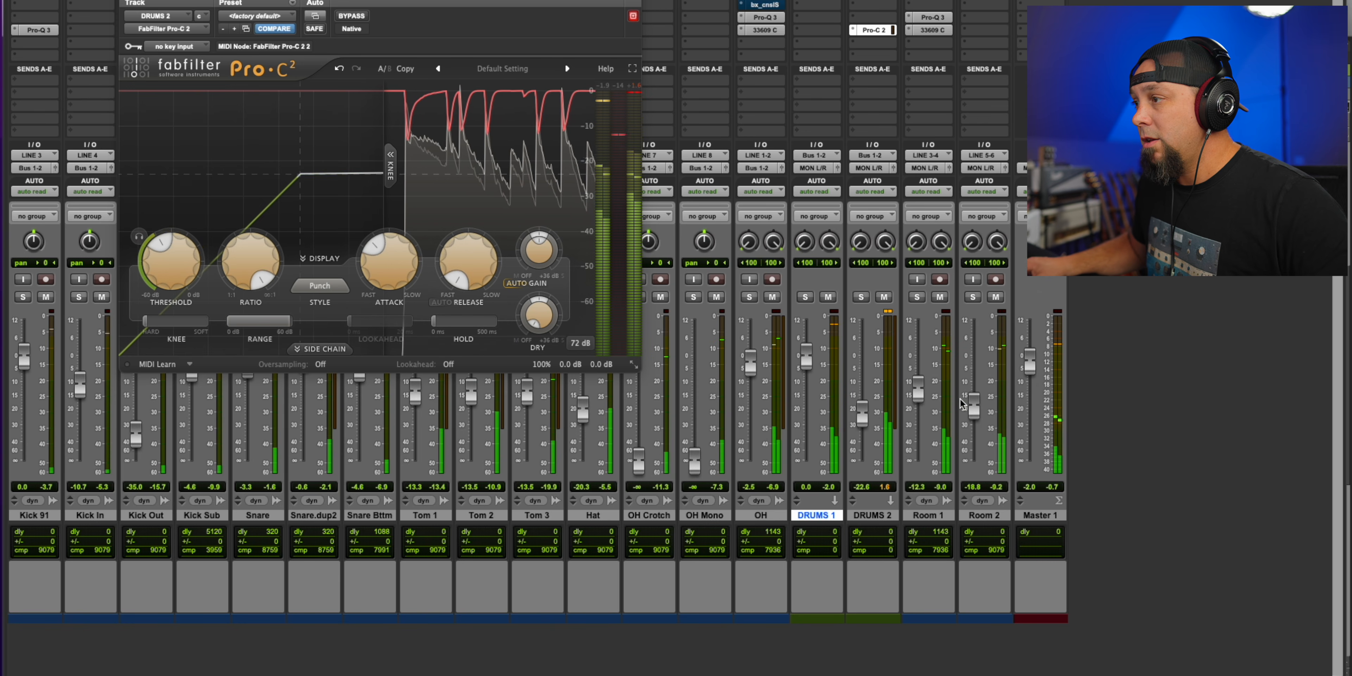
left_click_drag(861, 418, 869, 391)
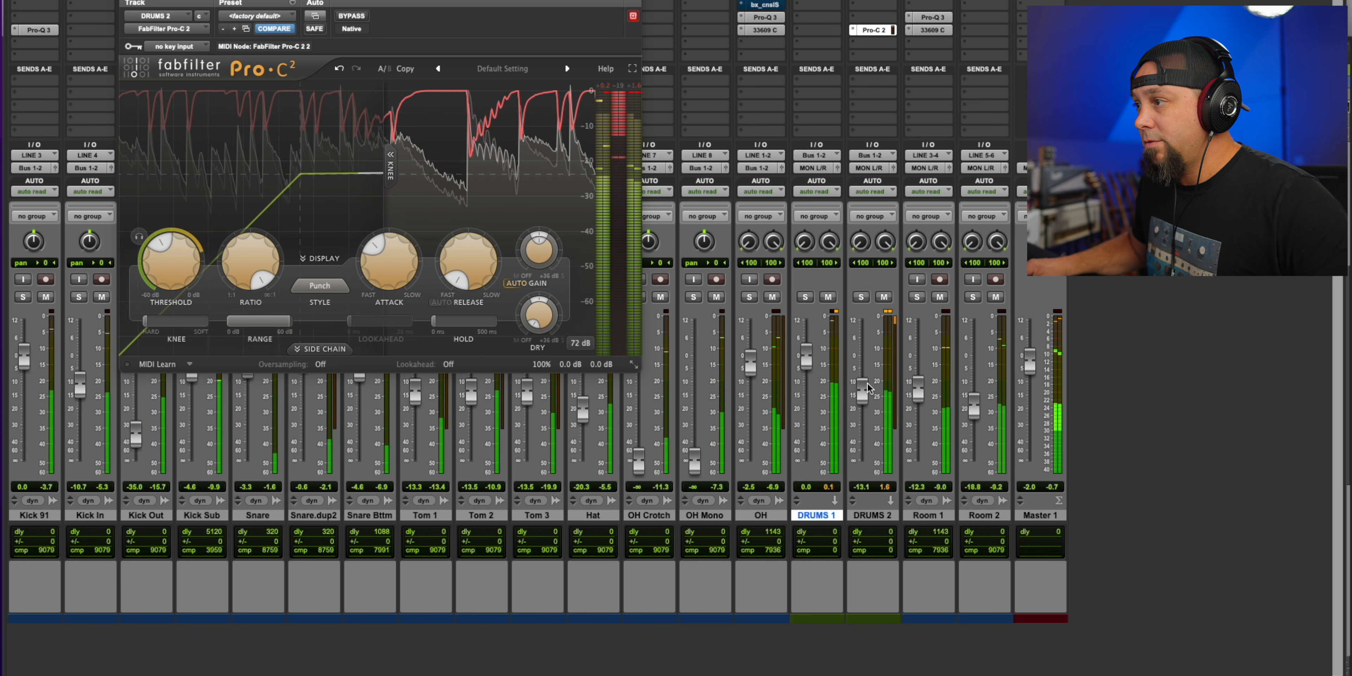
mouse_move(869, 388)
left_mouse_down()
mouse_move(870, 358)
mouse_move(869, 388)
left_mouse_up()
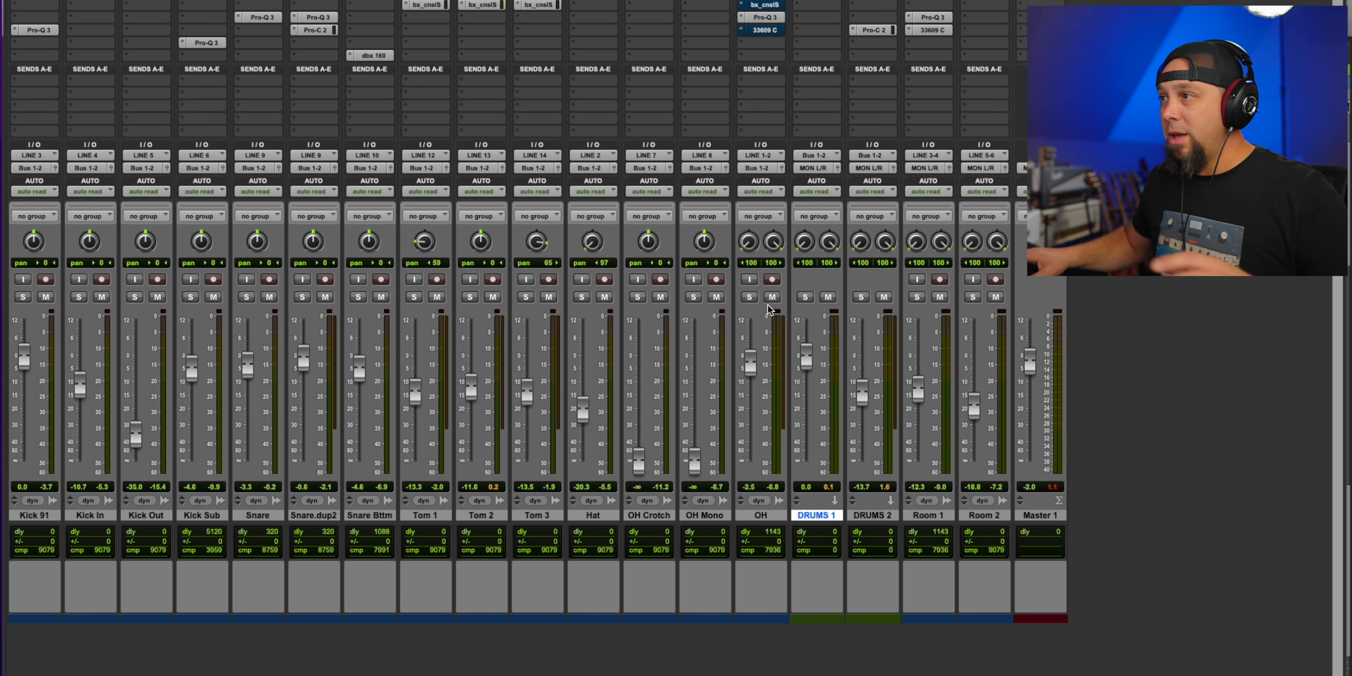
- Solo OH during playback, raise its fader to about +0.9 dB and reset the Master 1 fader to 0 dB
left_click(749, 296)
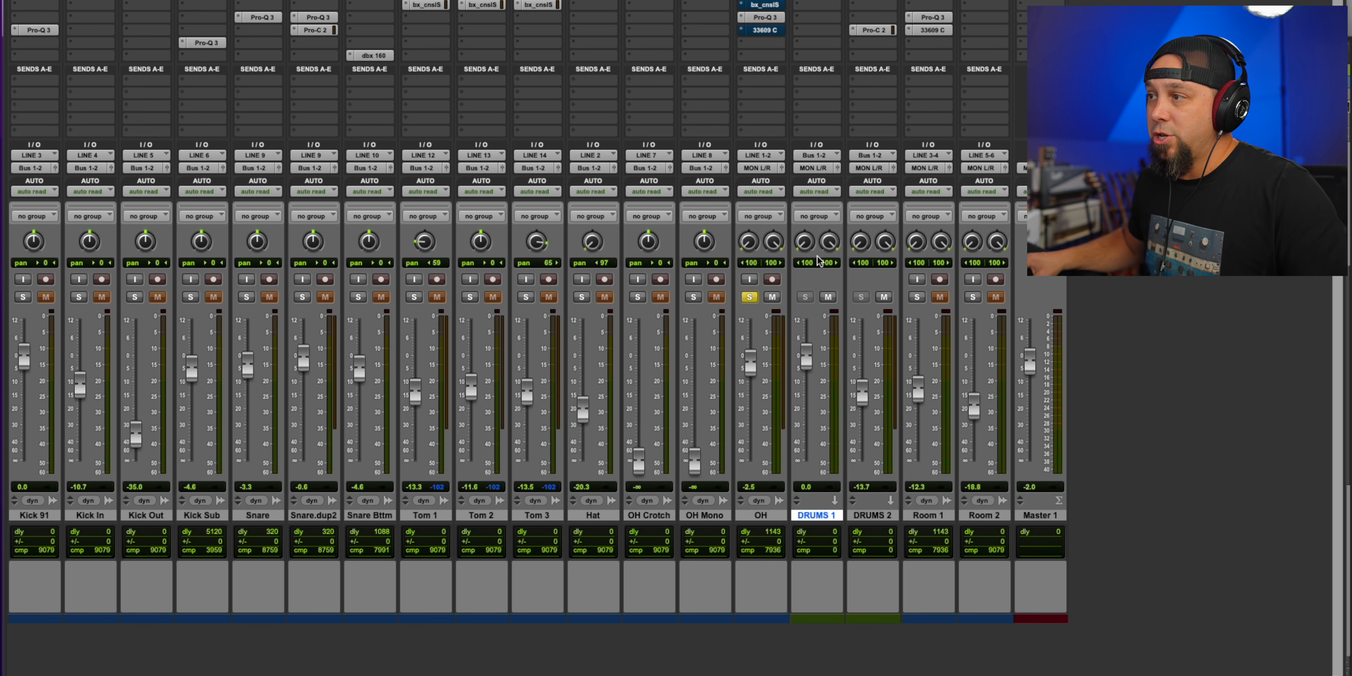
key("space")
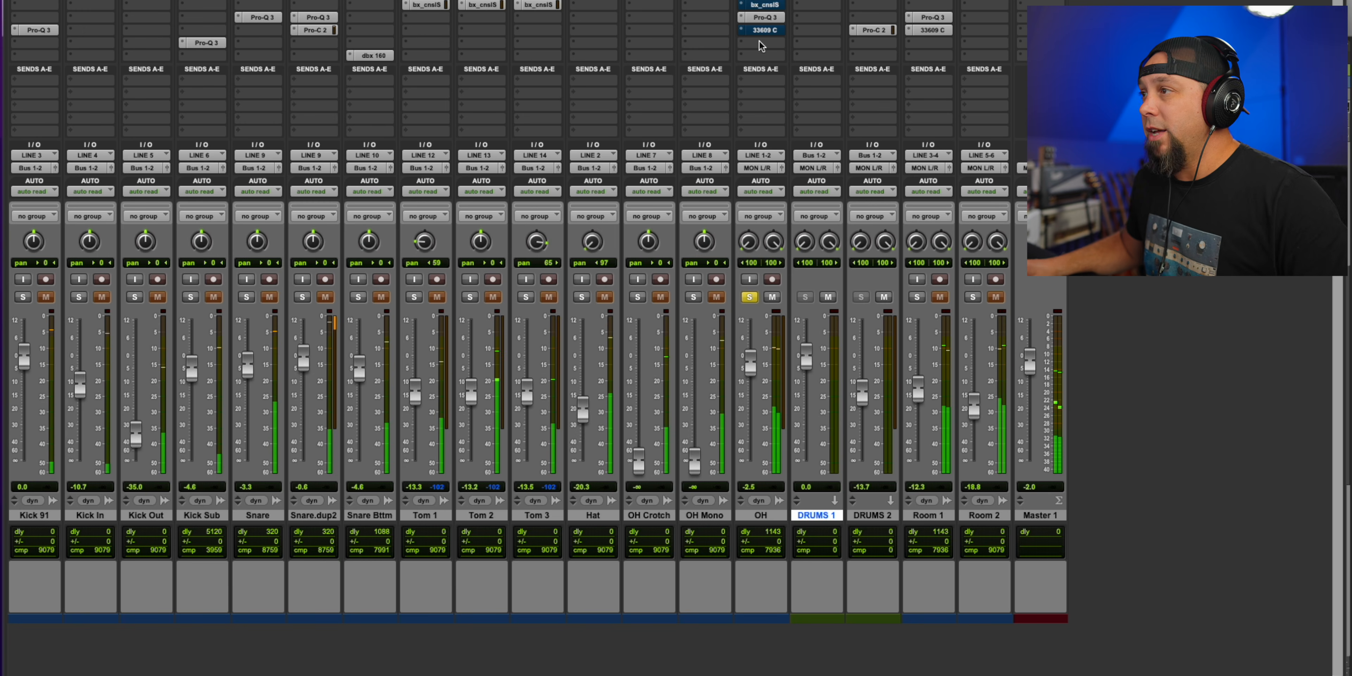
left_click_drag(750, 371, 752, 358)
left_click(1029, 364, "alt")
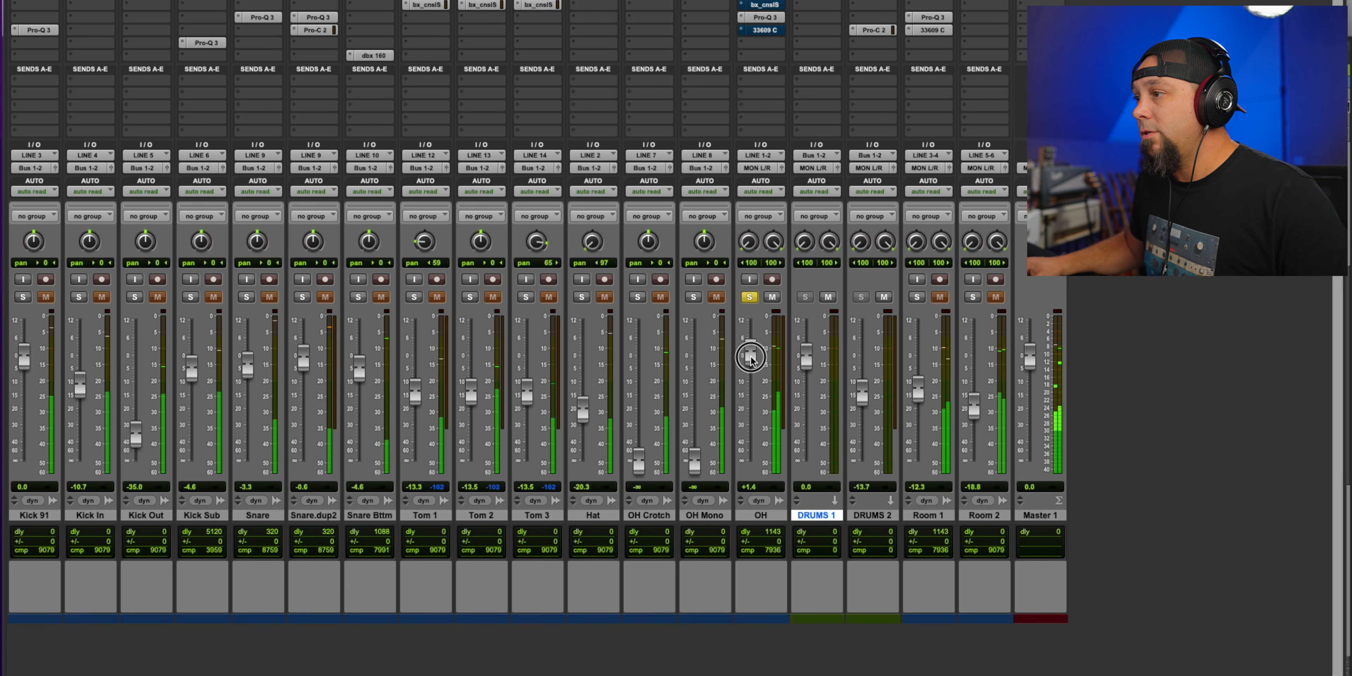
- Insert a stereo FabFilter Pro-C 2 on the OH track and position its window fully in view
left_click(771, 48)
mouse_move(808, 43)
mouse_move(911, 46)
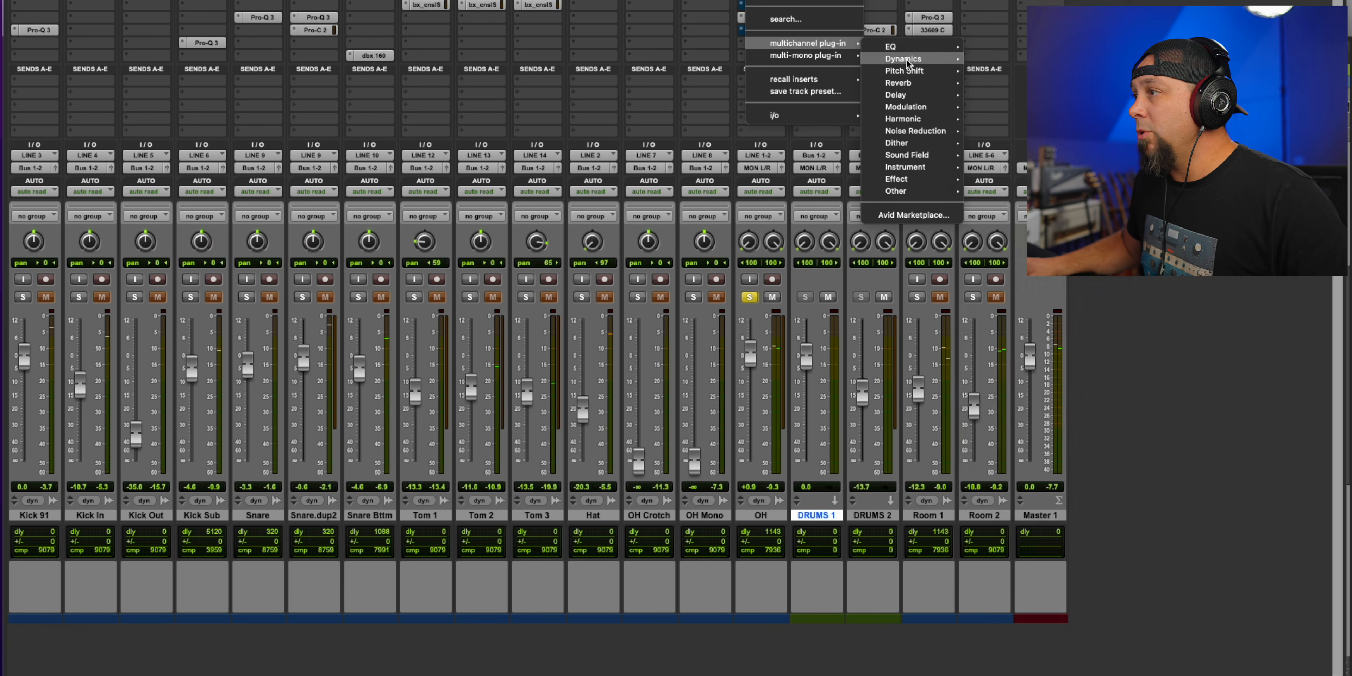
left_click(1000, 58)
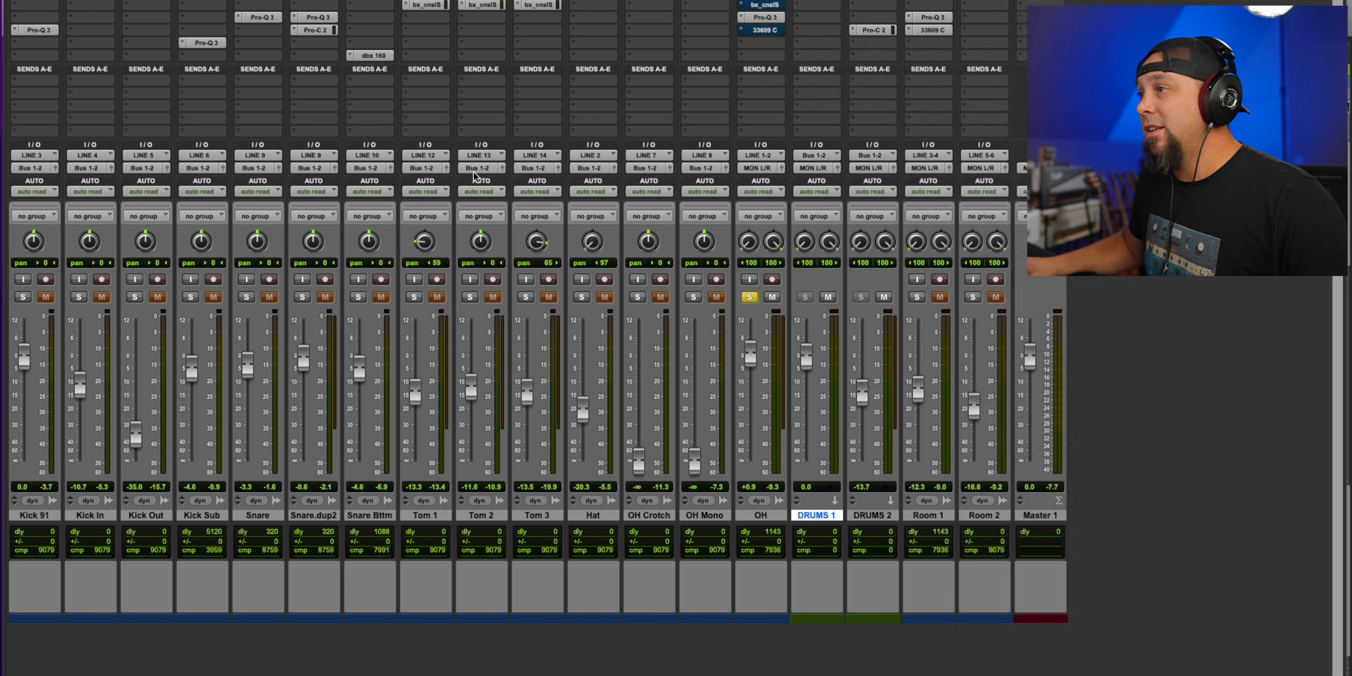
left_click_drag(385, 0, 392, 65)
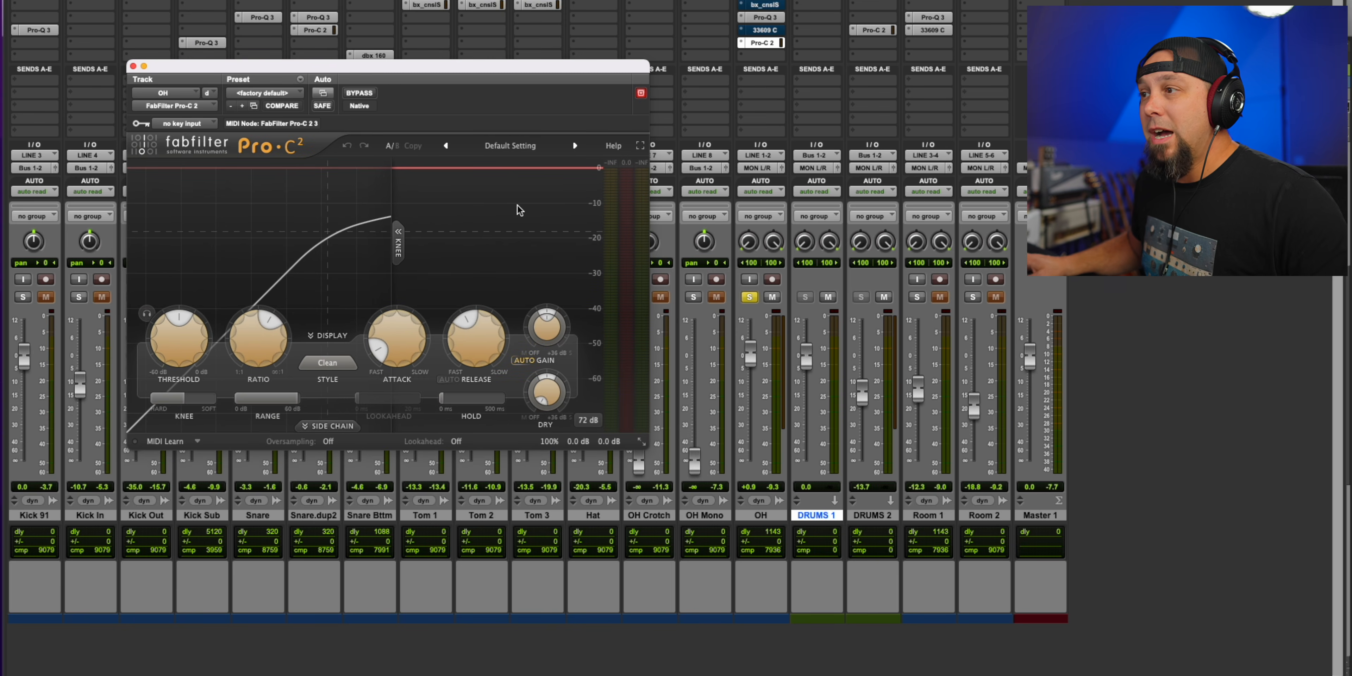
- During playback, give the OH compressor a fast release, a slower attack and the Punch style
mouse_move(594, 445)
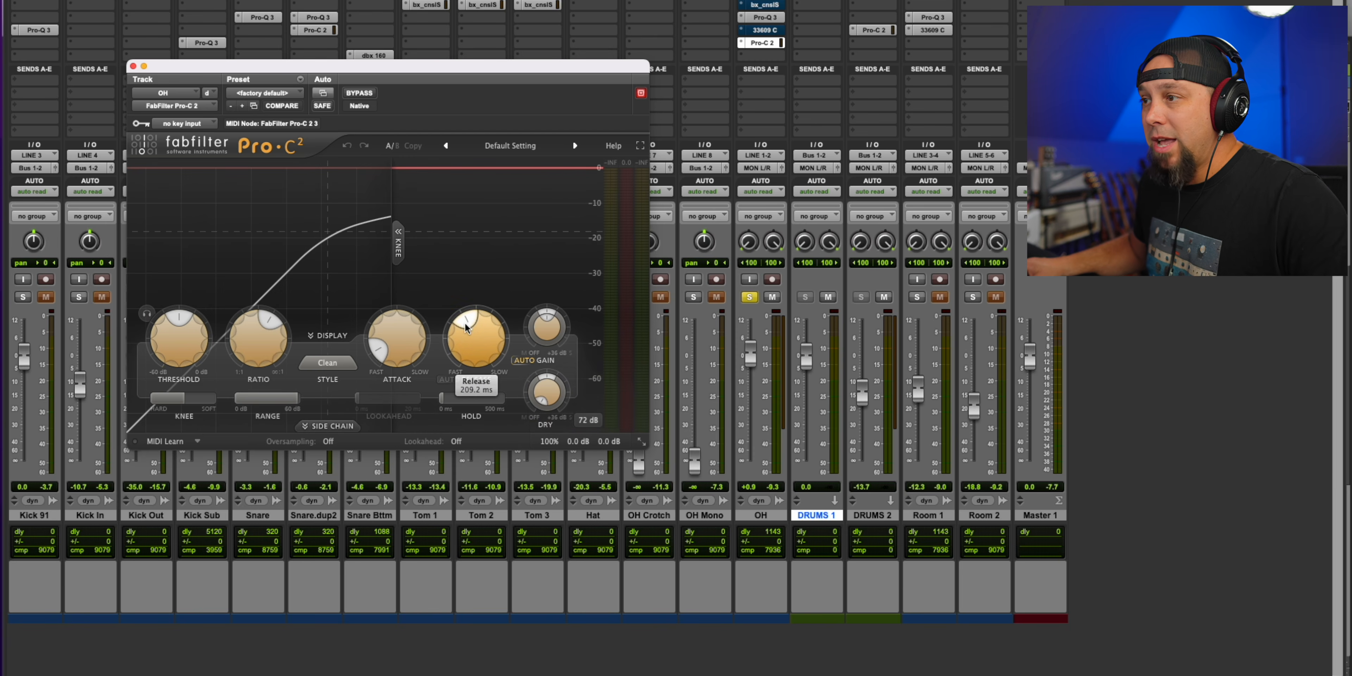
key("space")
left_click_drag(477, 347, 479, 397)
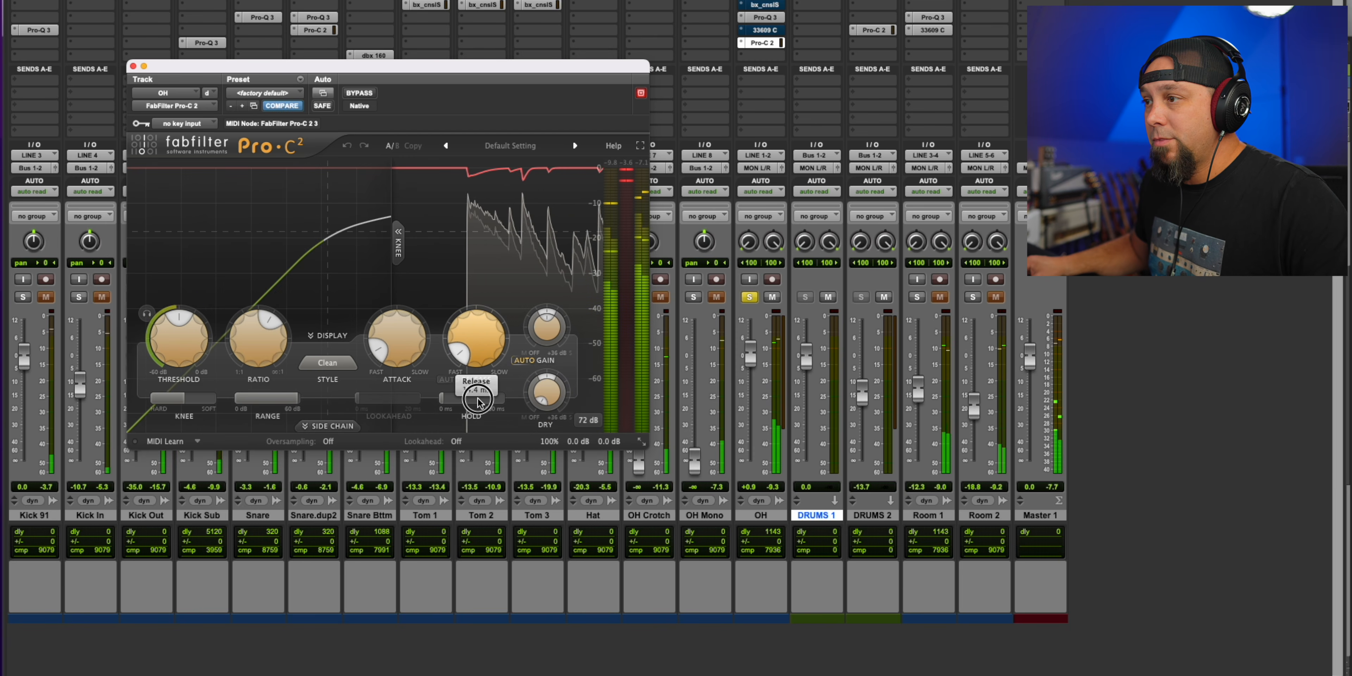
left_click_drag(407, 352, 412, 296)
left_click(328, 363)
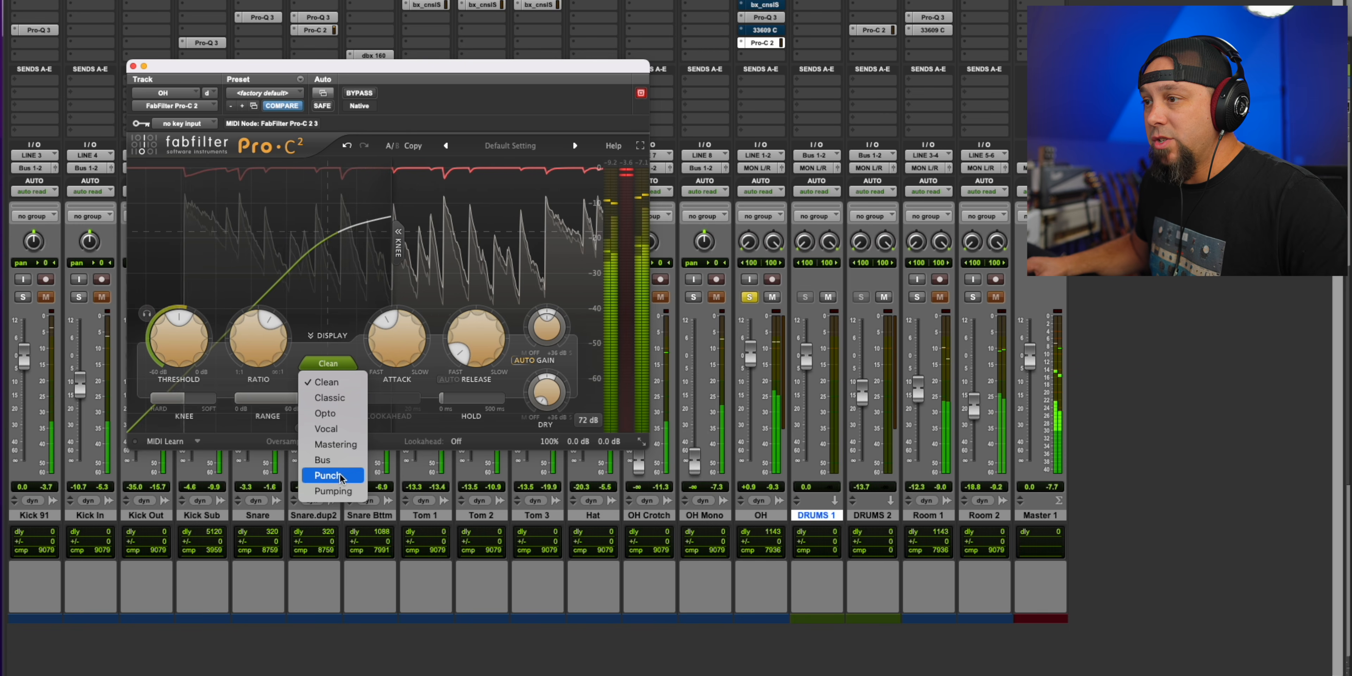
left_click(347, 476)
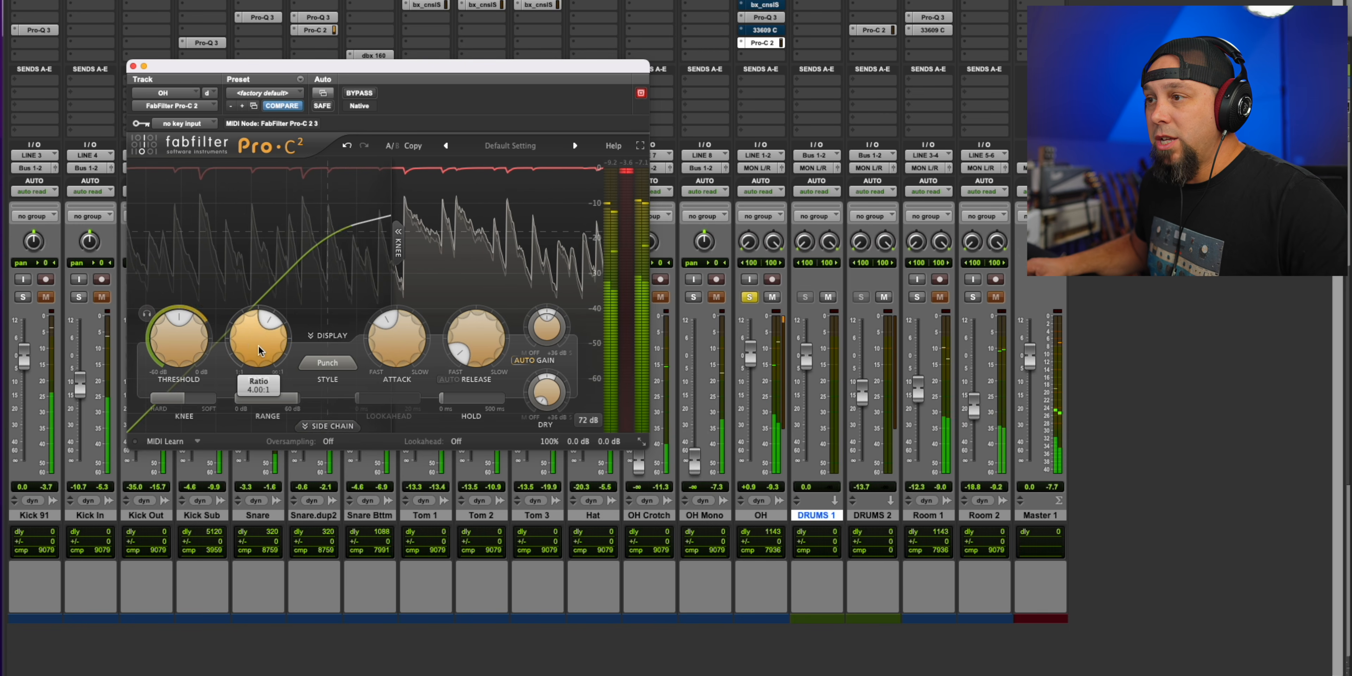
- Make the OH compression heavier with a lower threshold, higher ratio and harder knee, and blend its mix to 58% during playback
left_click_drag(168, 398, 194, 389)
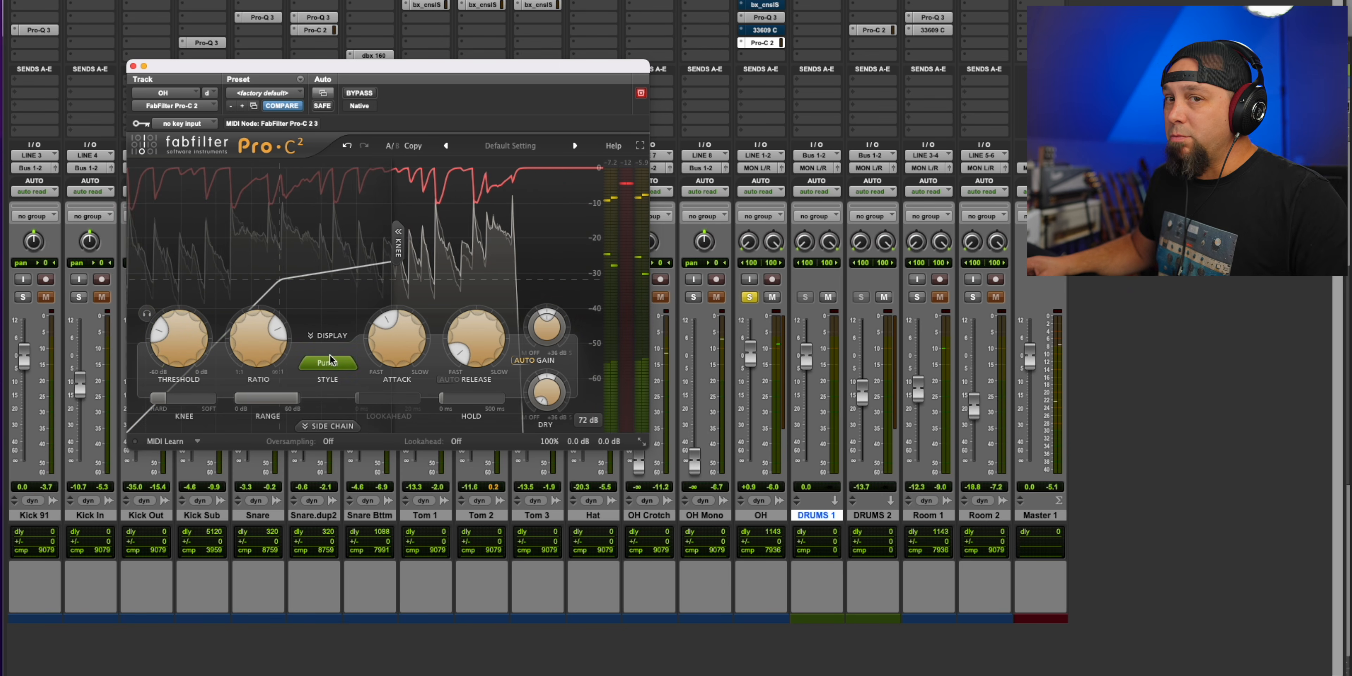
mouse_move(400, 362)
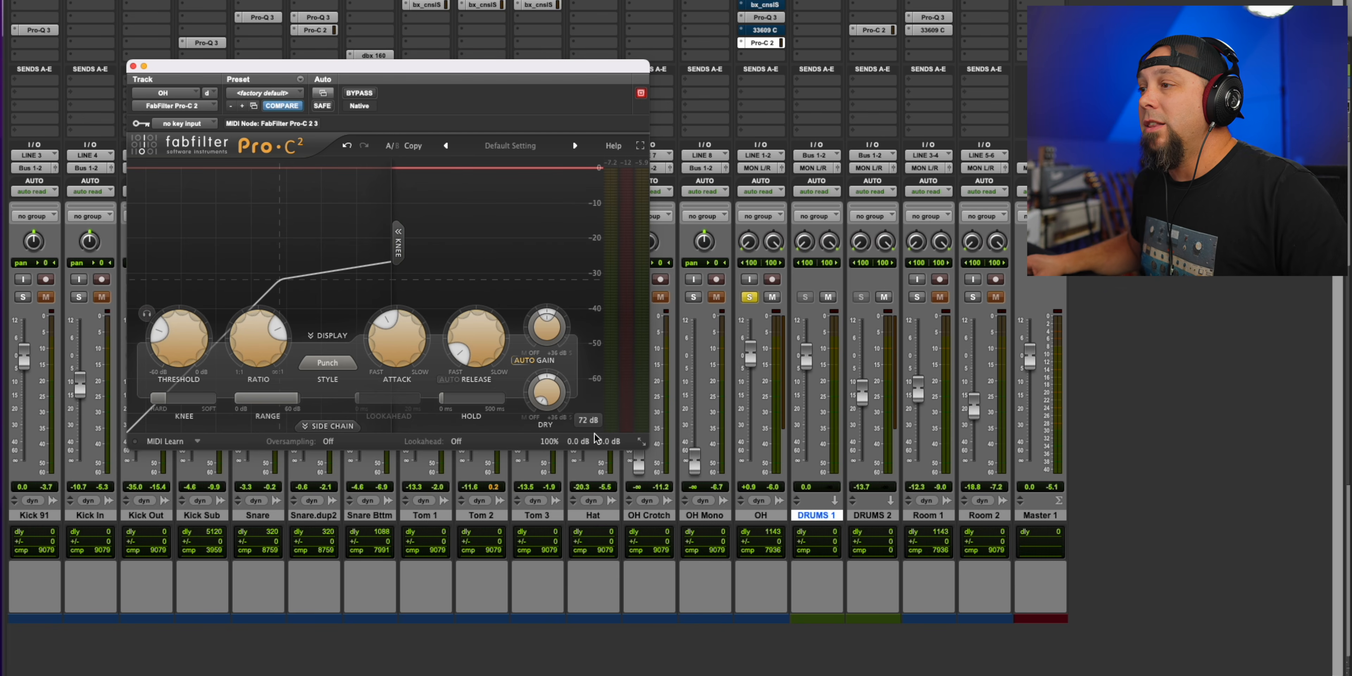
key("space")
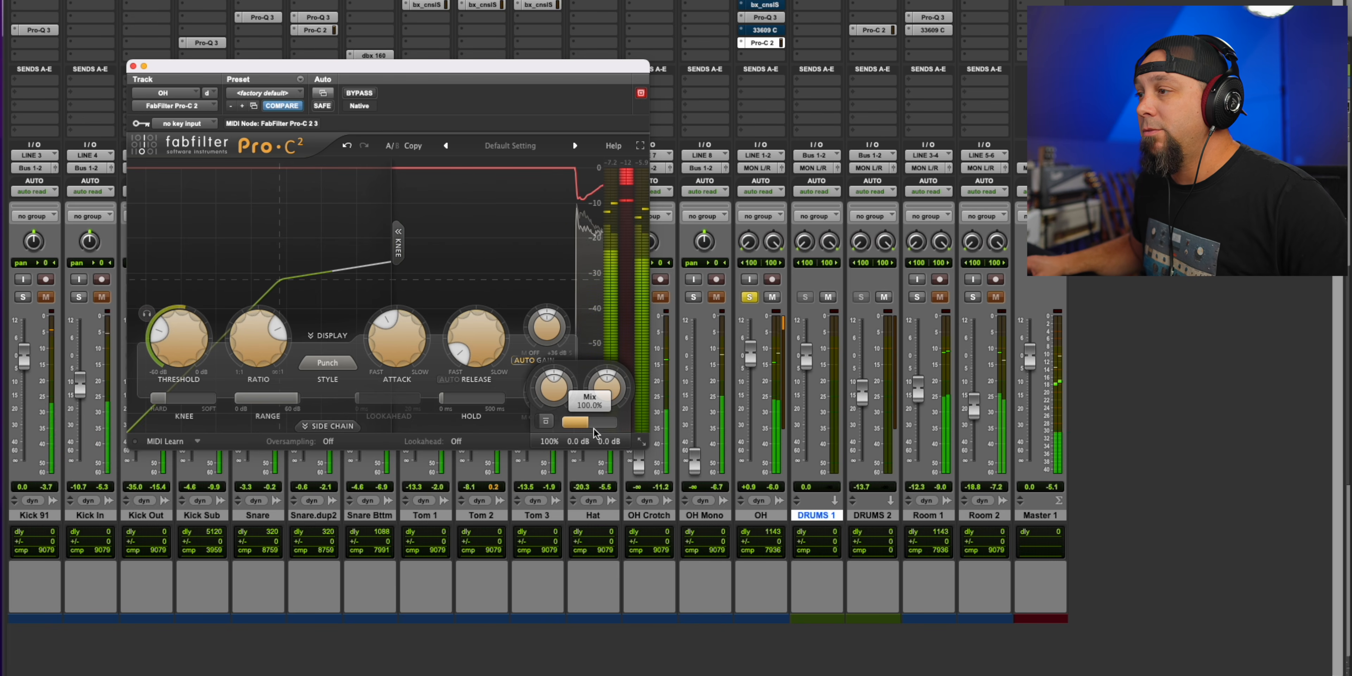
left_click_drag(596, 433, 520, 440)
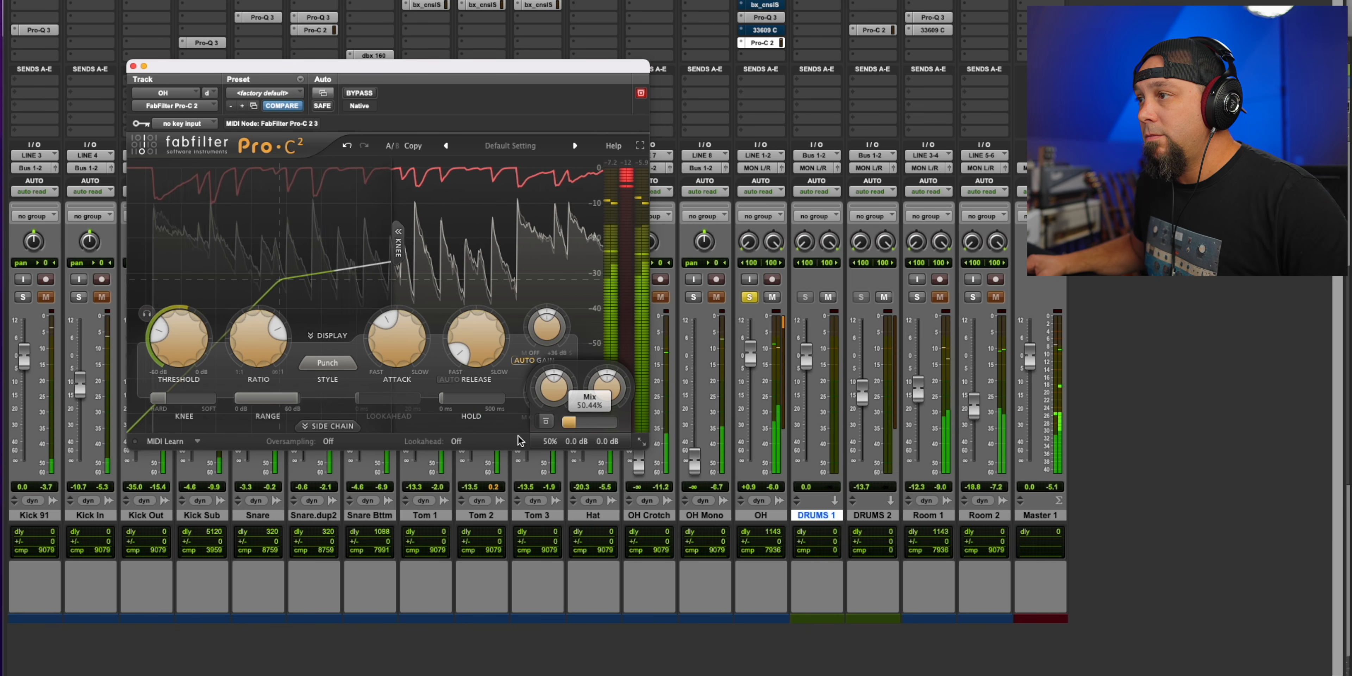
left_click_drag(520, 440, 532, 444)
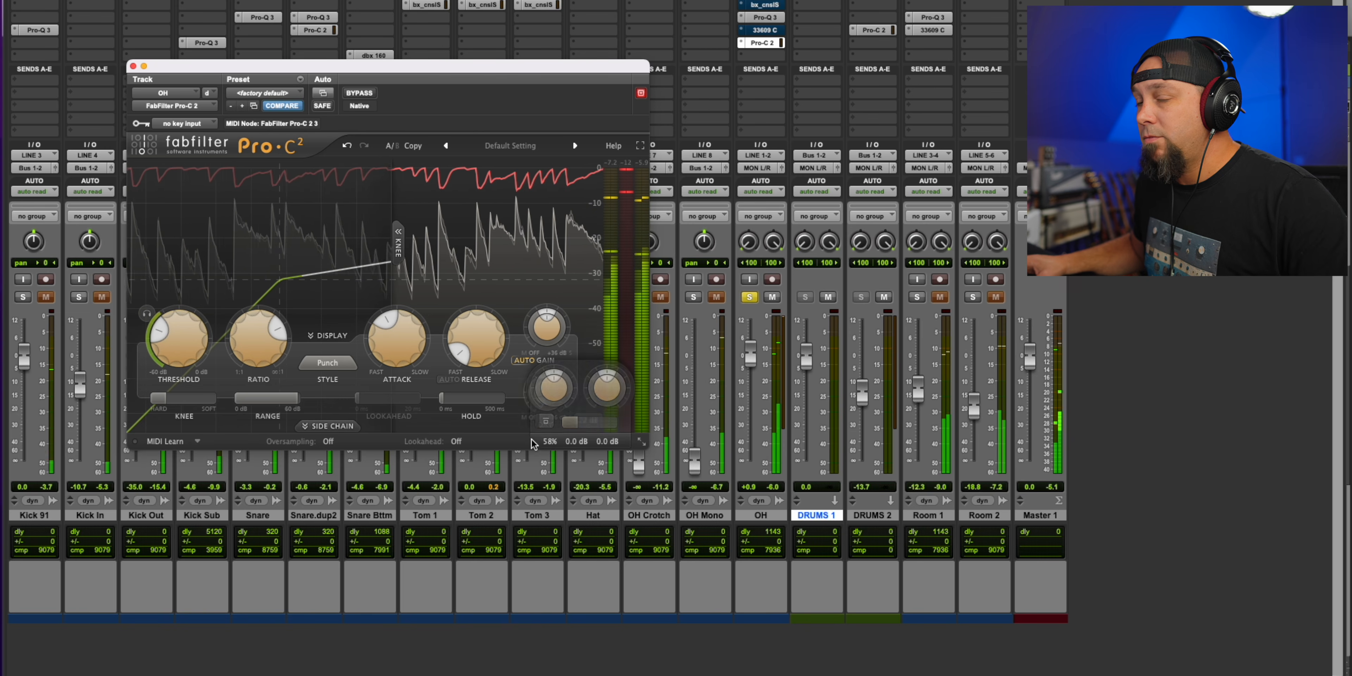
key("space")
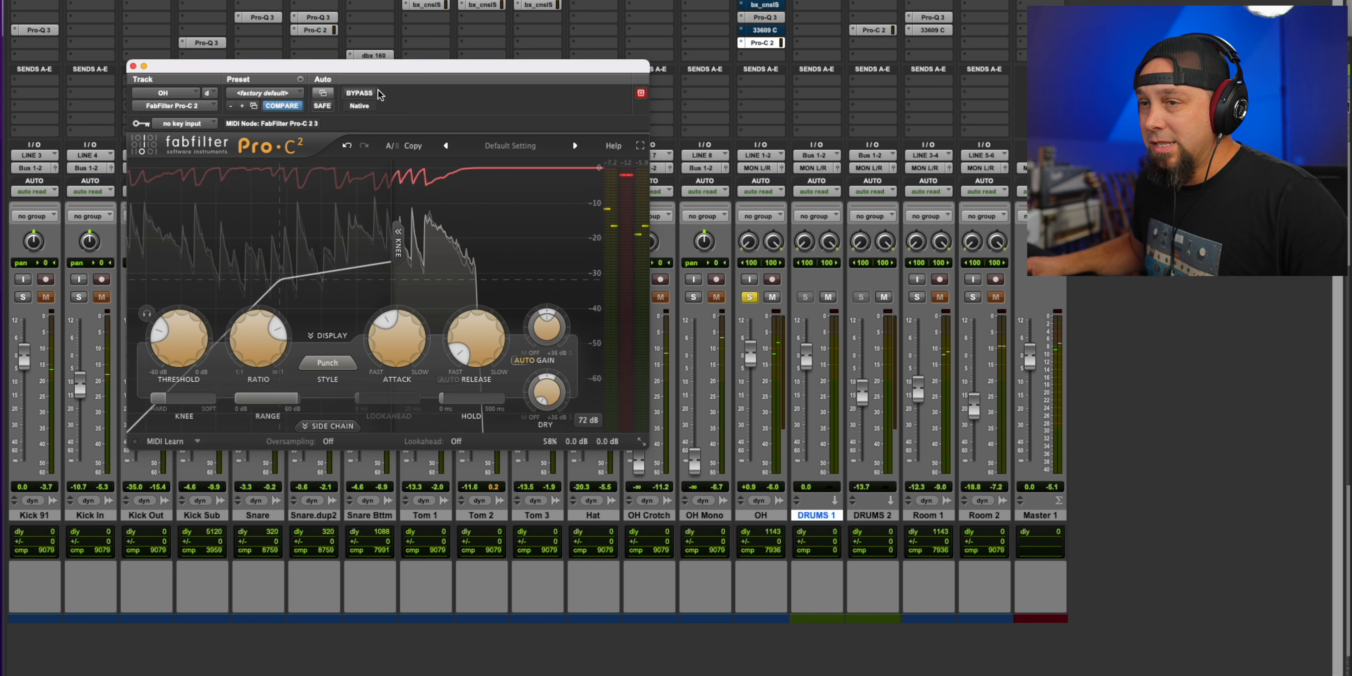
- Reposition the OH compressor window and compare the overheads with the compressor bypassed and active during playback
mouse_move(397, 67)
left_mouse_down()
mouse_move(427, 75)
mouse_move(458, 110)
left_mouse_up()
key("space")
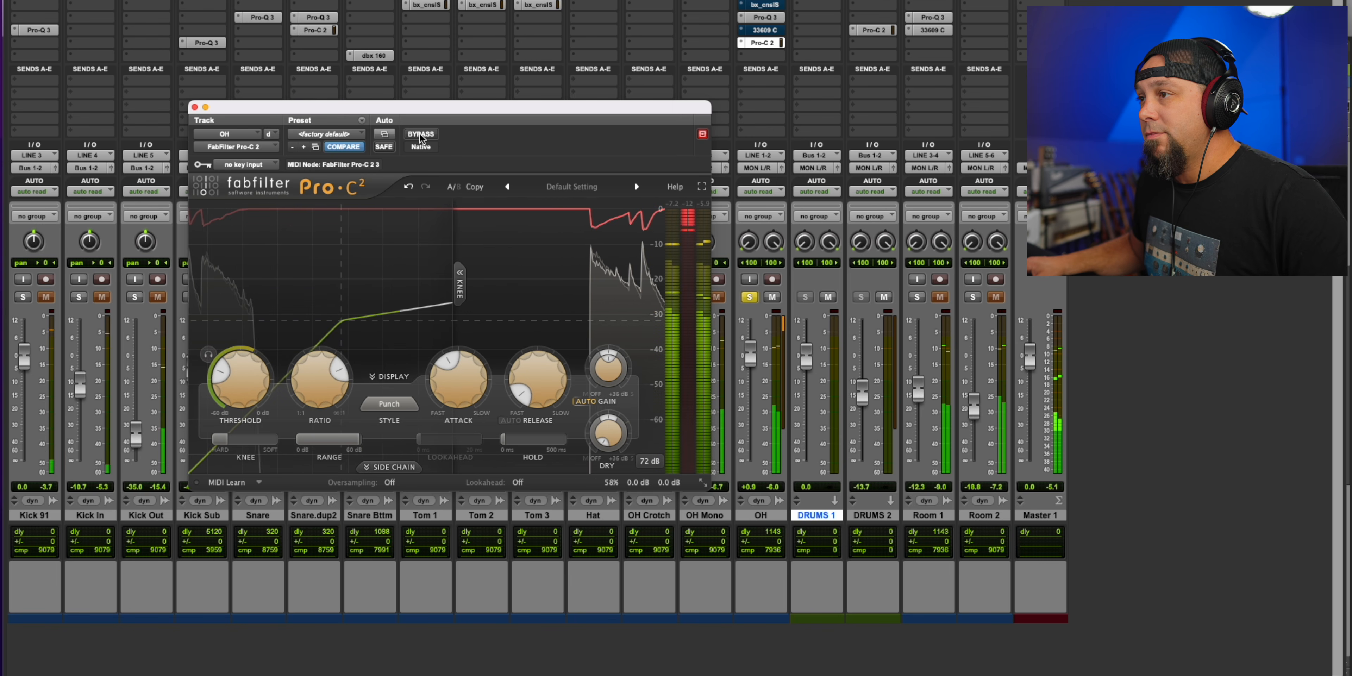
left_click(420, 135)
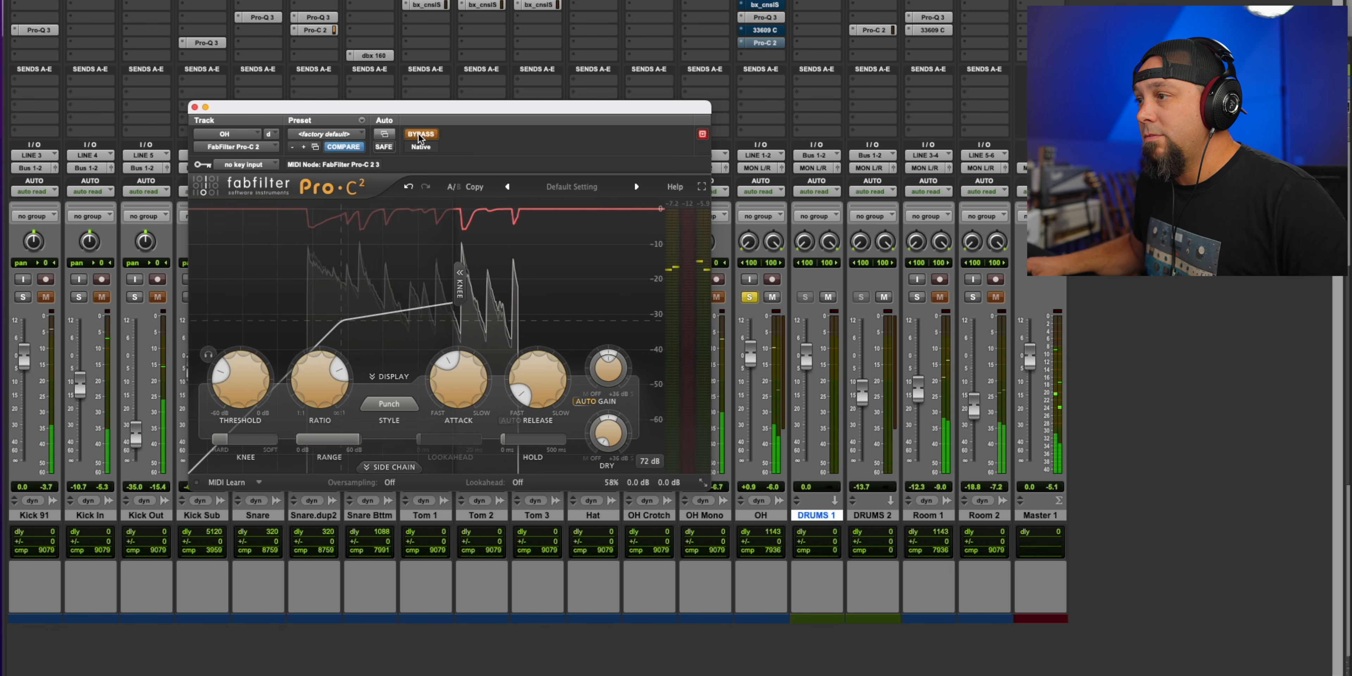
left_click(422, 135)
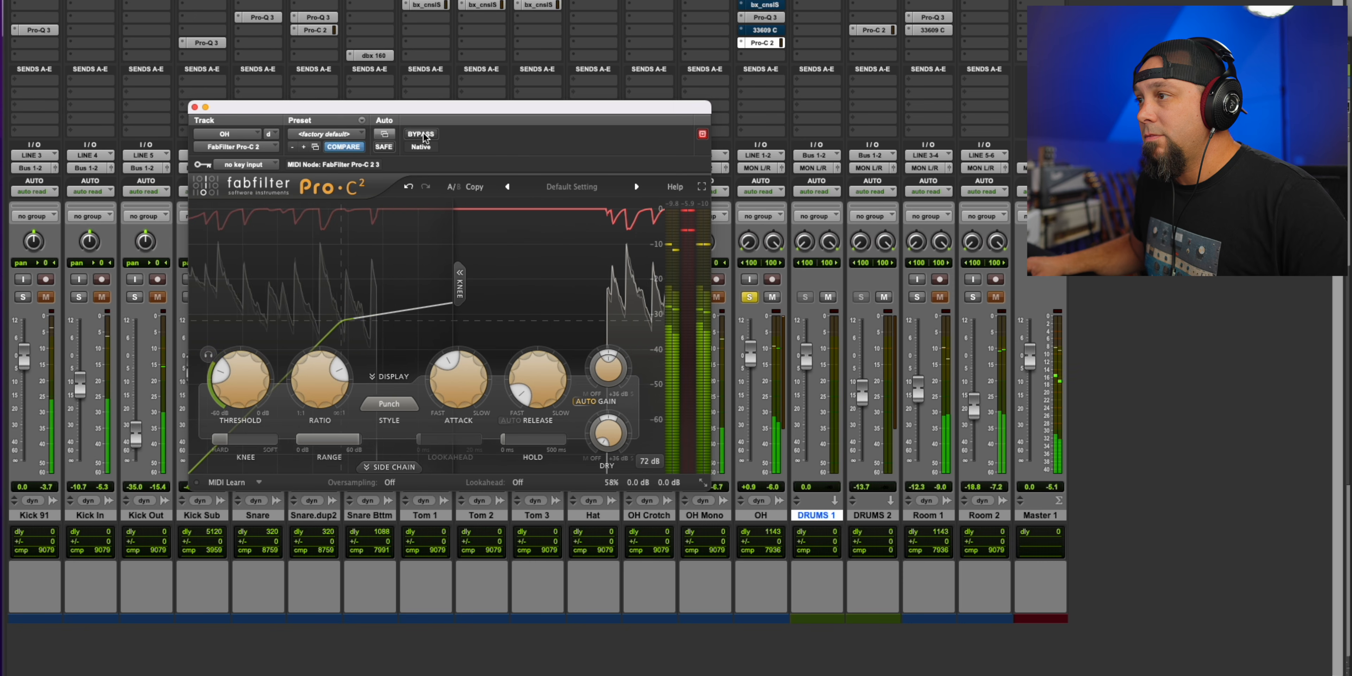